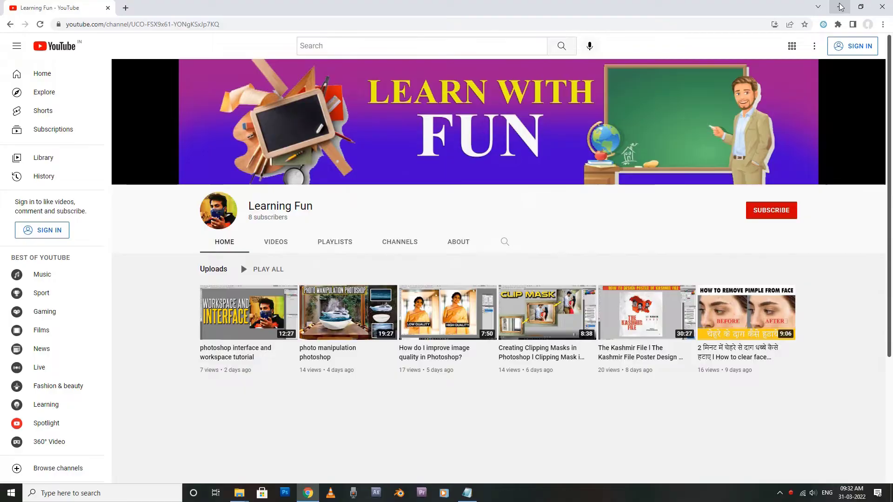
Switch to Photoshop and collapse the open Character panel.
left_click(841, 6)
left_click(285, 492)
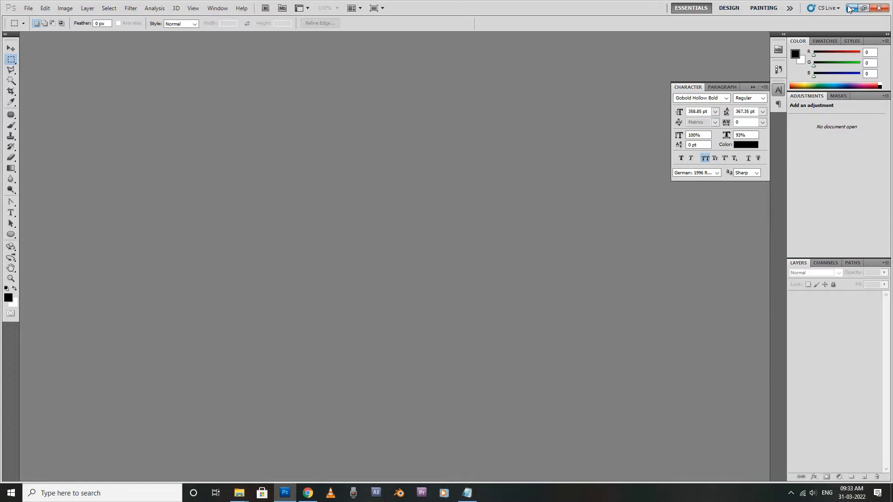
left_click(753, 88)
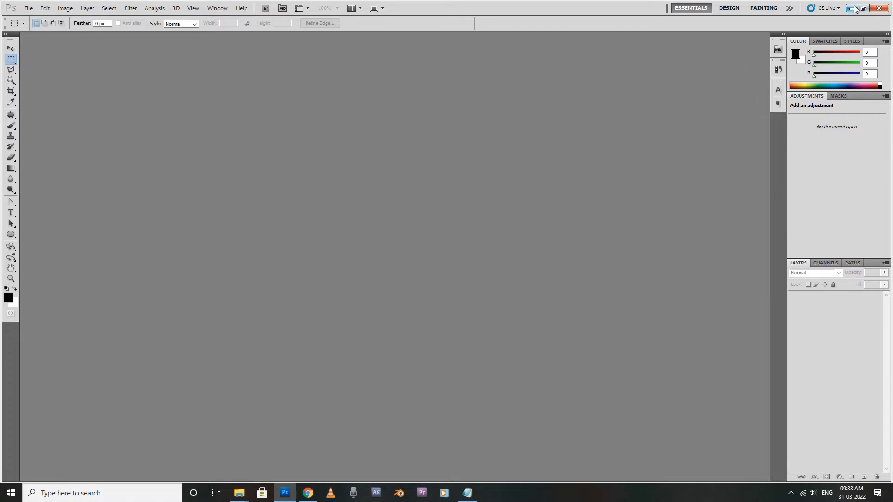
Open layer mask.jpg from the desktop's recording folder to view the finished reference composite.
left_click(855, 8)
double_click(53, 393)
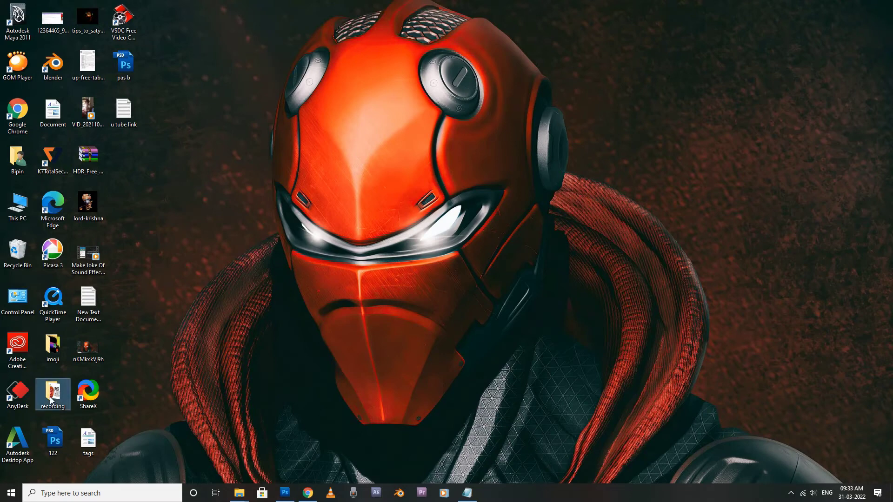
double_click(107, 109)
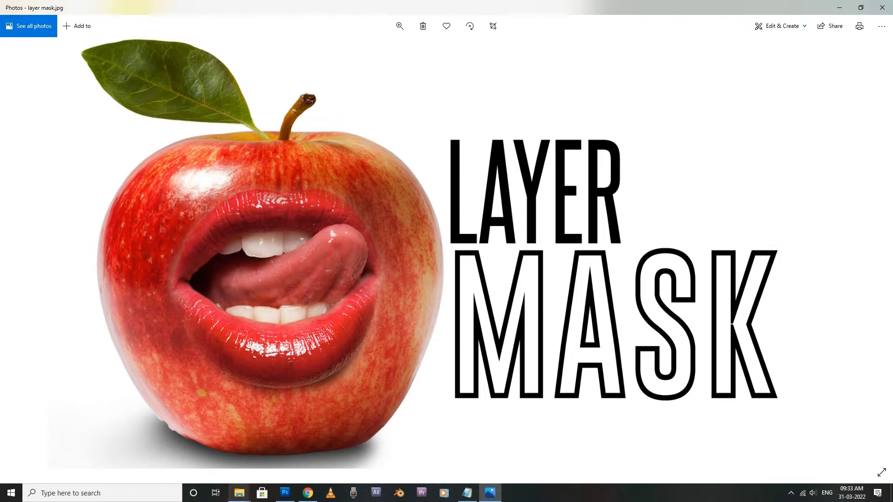
Switch to Photoshop and create a 1920 × 1040 pixel document at 72 pixels/inch, RGB Color, with a white background.
left_click(285, 492)
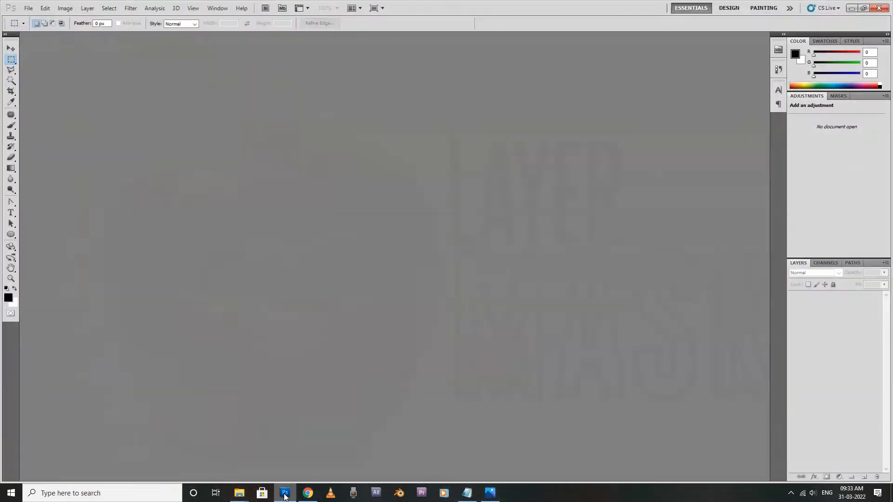
left_click(28, 8)
left_click(41, 20)
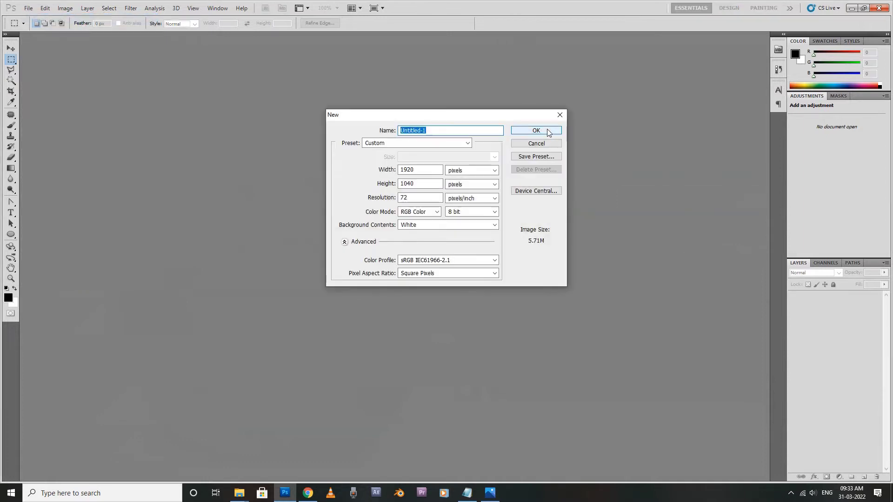
left_click(546, 133)
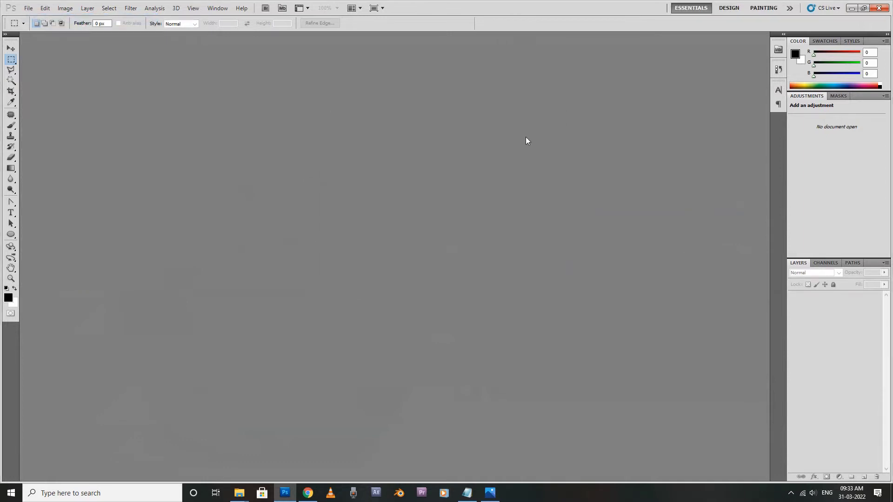
Place the purepng.com-fresh-apple image from imoji's "clip samajwaaadi after result" folder into the new document at its fitted size.
left_click(849, 7)
left_click(840, 7)
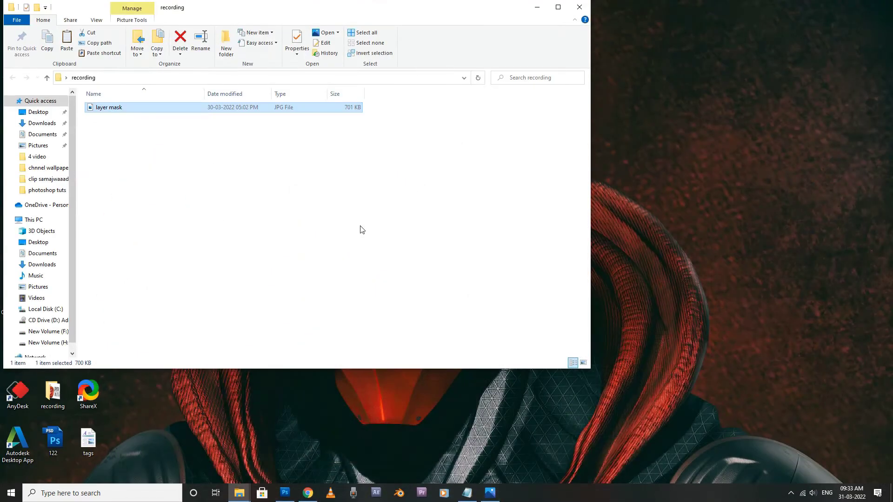
left_click(578, 10)
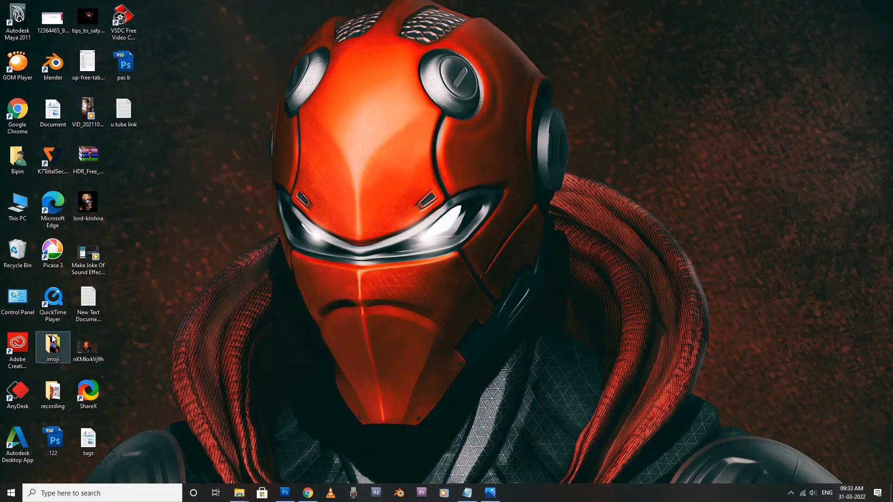
double_click(52, 340)
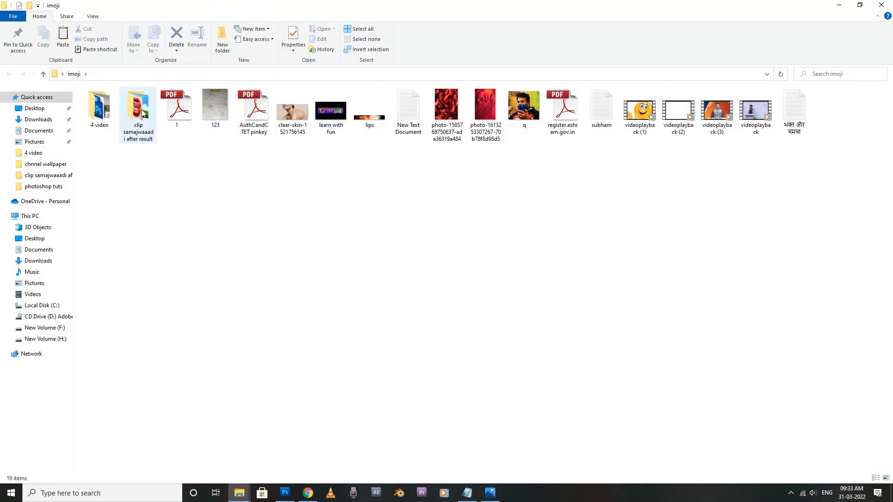
double_click(139, 111)
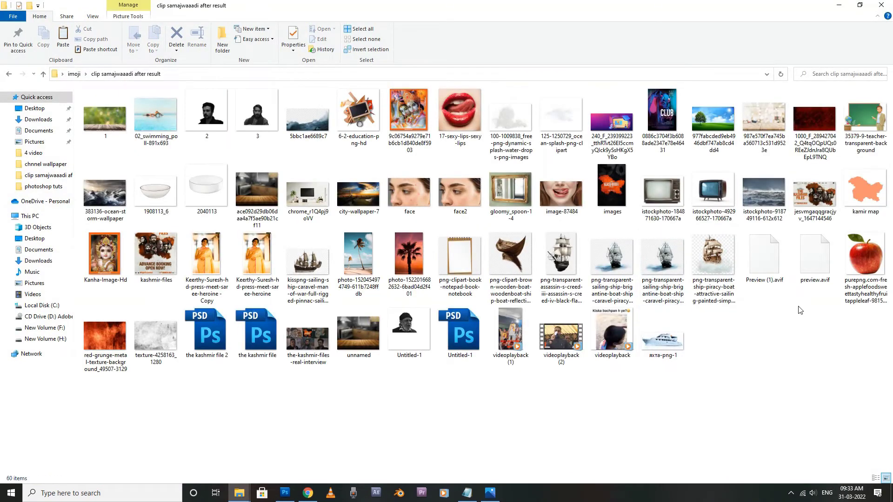
left_click_drag(867, 260, 343, 278)
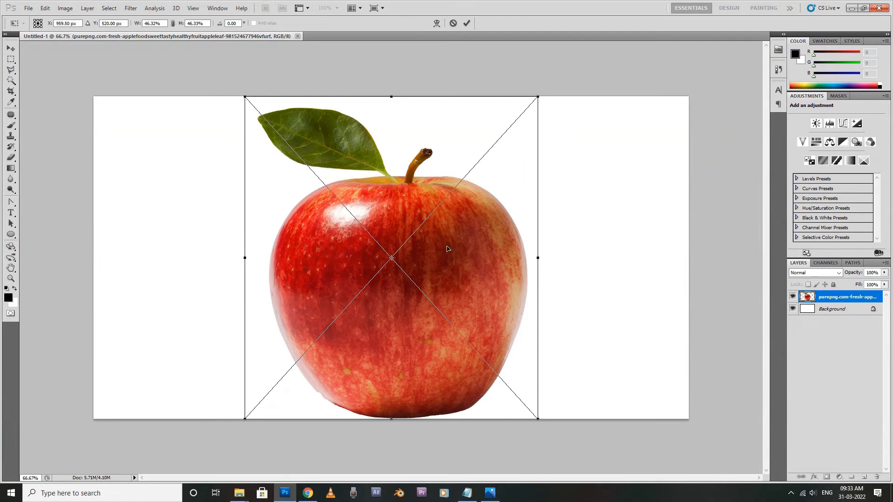
key("Return")
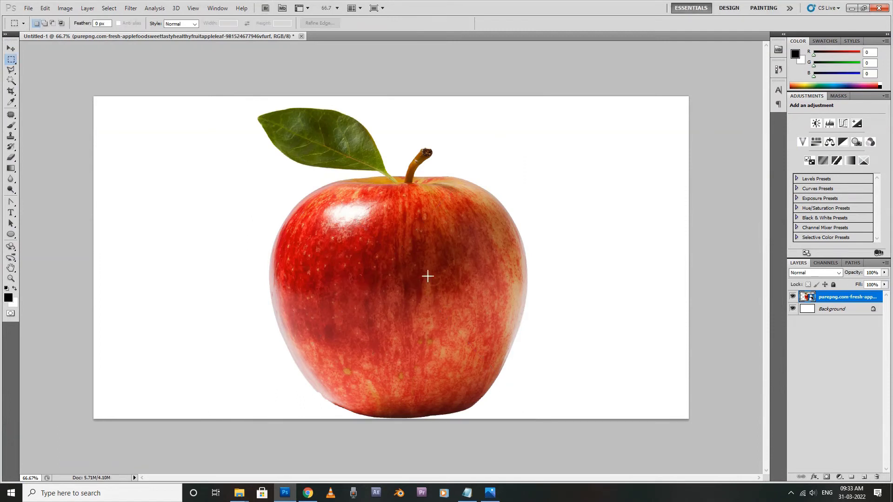
Place the 17-sexy-lips-sexy-lips image from the same folder over the apple at 100% scale.
left_click(853, 11)
left_click(842, 8)
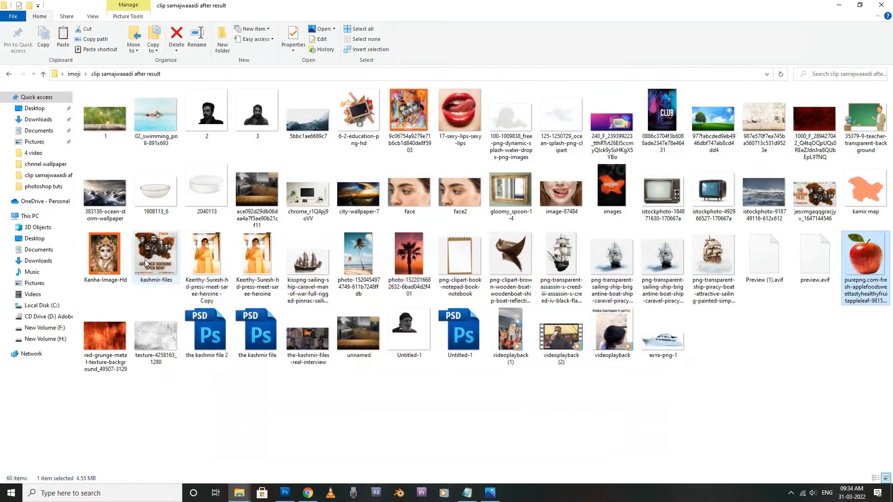
left_click_drag(460, 116, 397, 320)
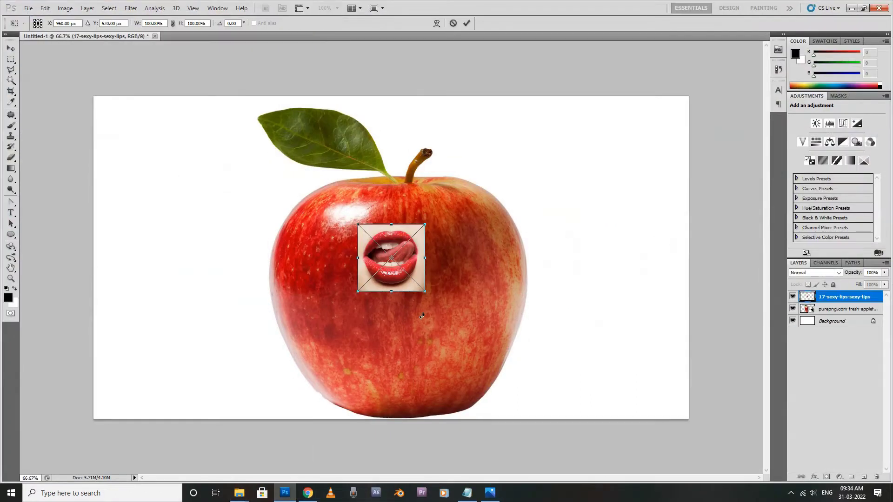
key("Return")
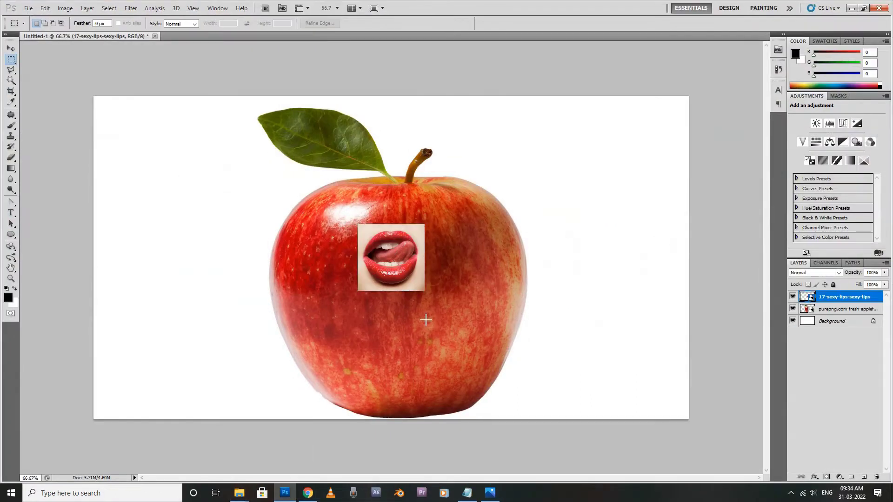
Rasterize the apple layer.
right_click(840, 324)
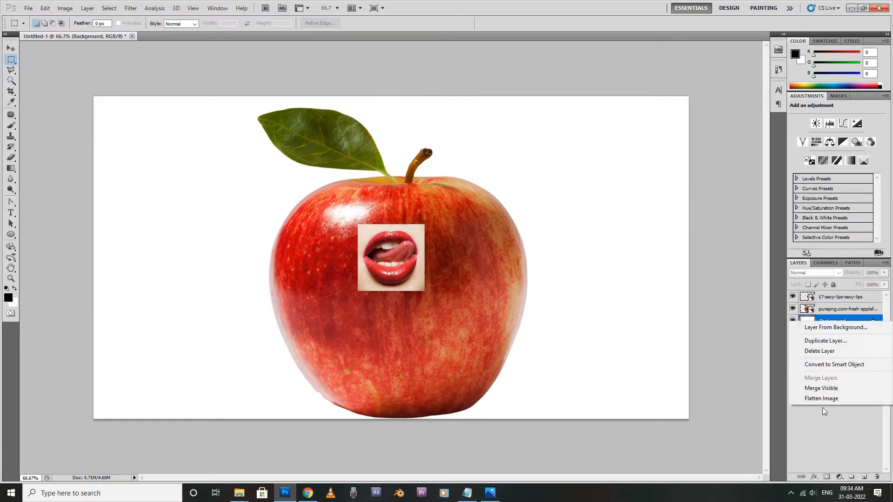
left_click(828, 304)
right_click(830, 308)
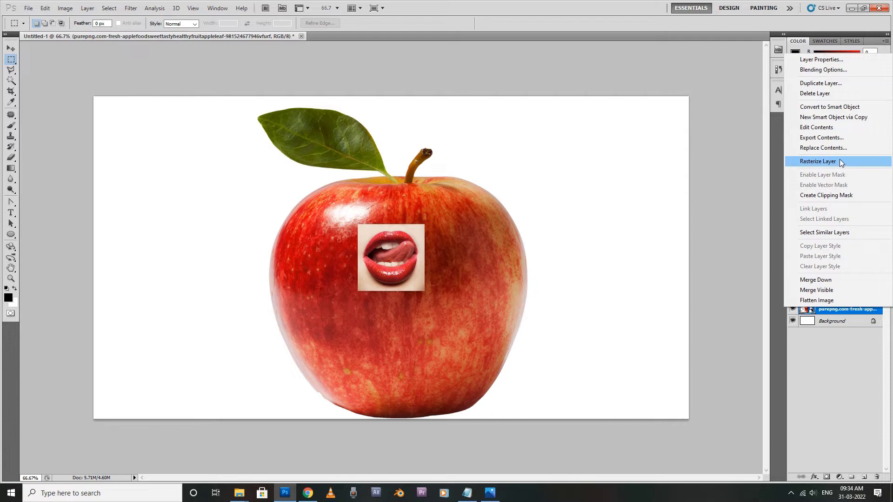
left_click(840, 160)
Rasterize the lips layer and enlarge it proportionally from its centre to about 261%.
right_click(830, 297)
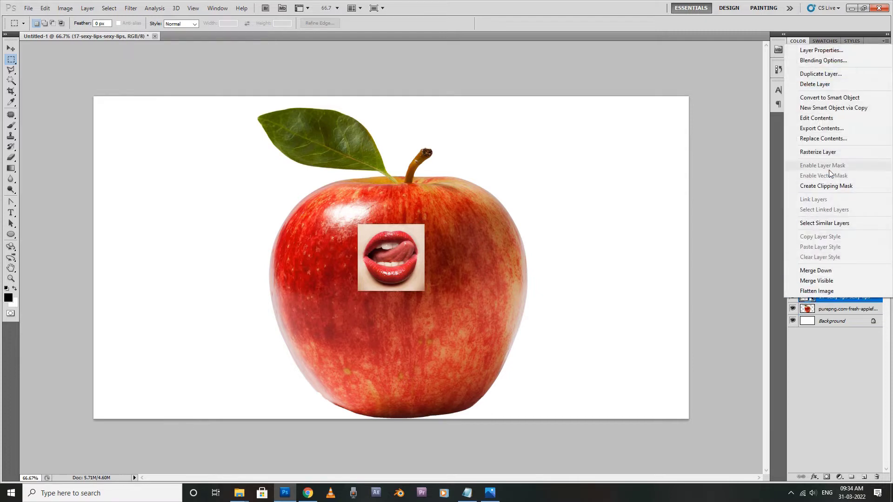
left_click(847, 152)
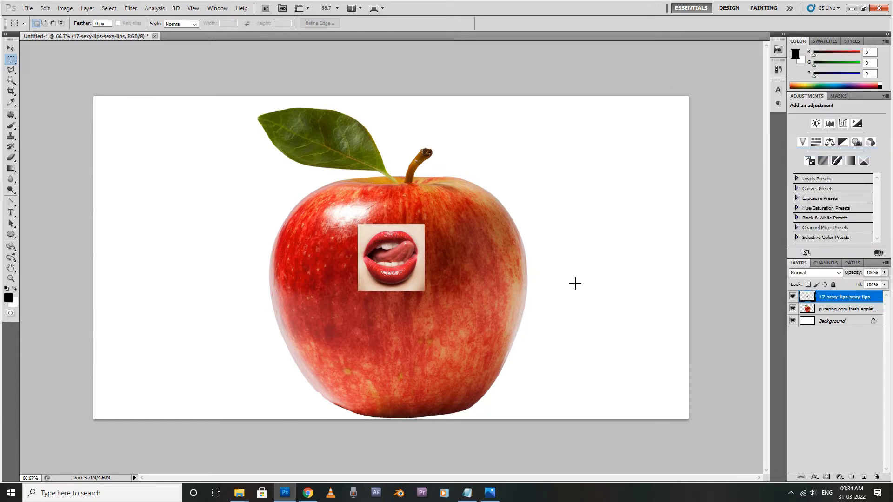
left_click(13, 49)
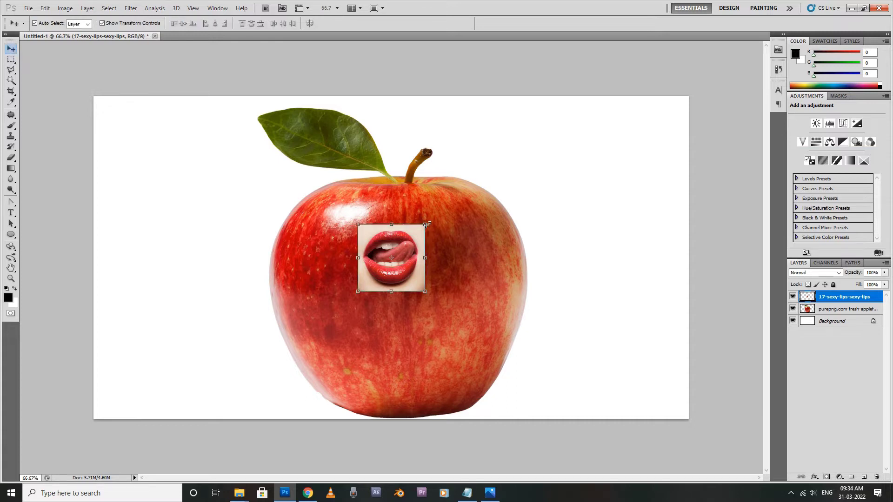
left_click_drag(427, 224, 482, 171)
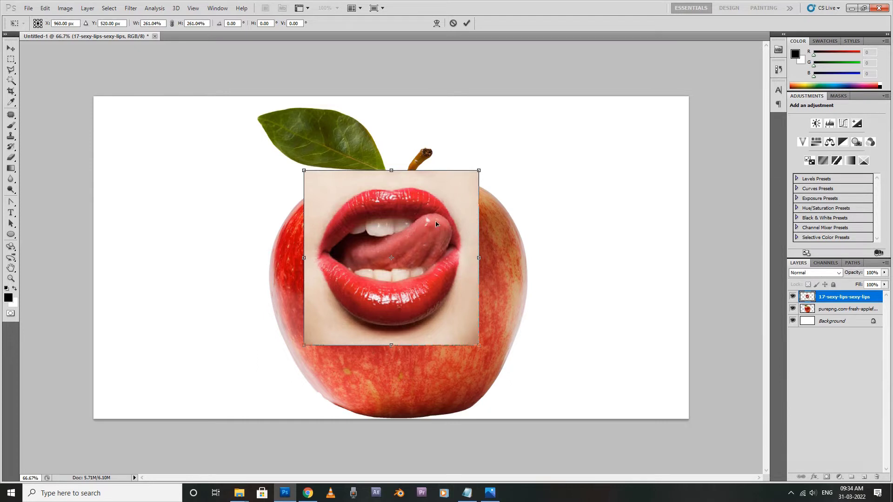
key("Return")
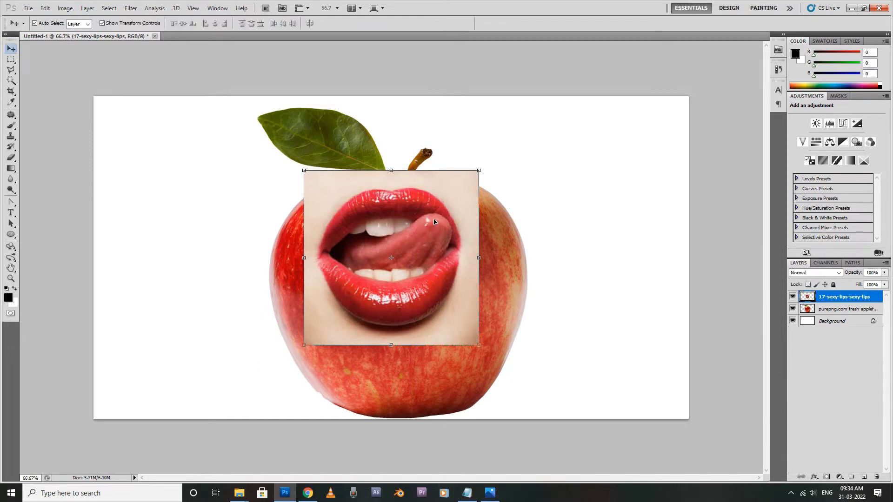
Delete the enlarged lips layer and place the 17-sexy-lips-sexy-lips image from the image folder again at 100% scale.
key("Delete")
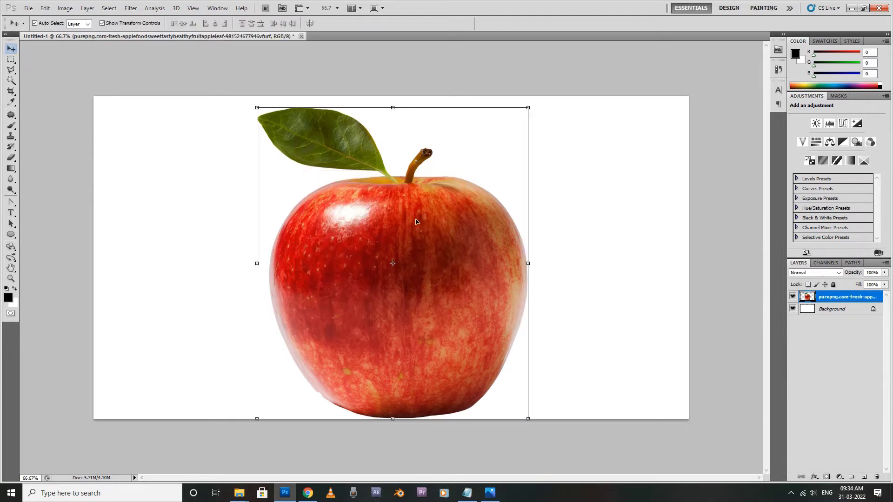
left_click(851, 8)
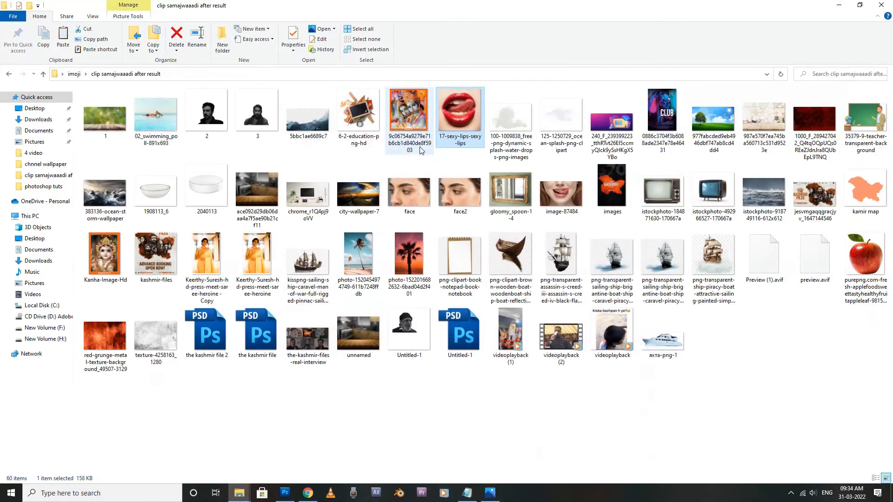
left_click_drag(459, 118, 368, 307)
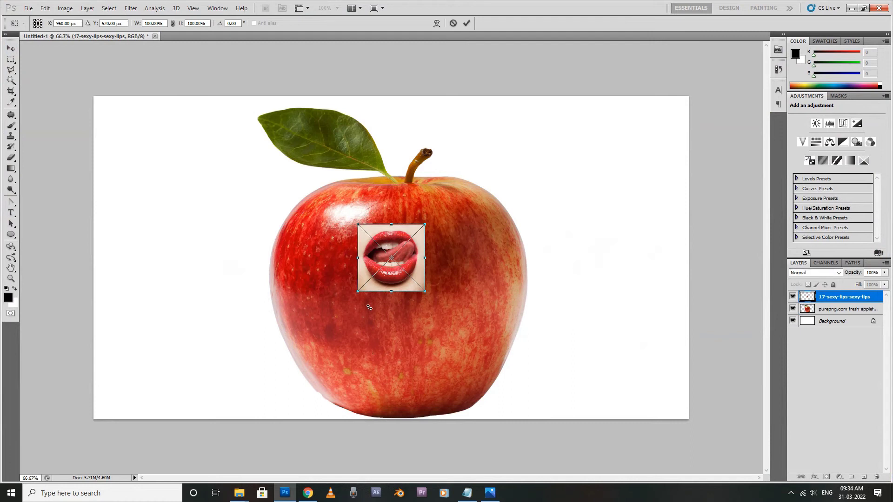
key("Return")
Enlarge the lips image proportionally to about 324% and position it over the apple at about X 985.5 px, Y 647.4 px.
left_click_drag(424, 224, 488, 160)
left_click_drag(428, 216, 436, 256)
left_click_drag(496, 199, 514, 190)
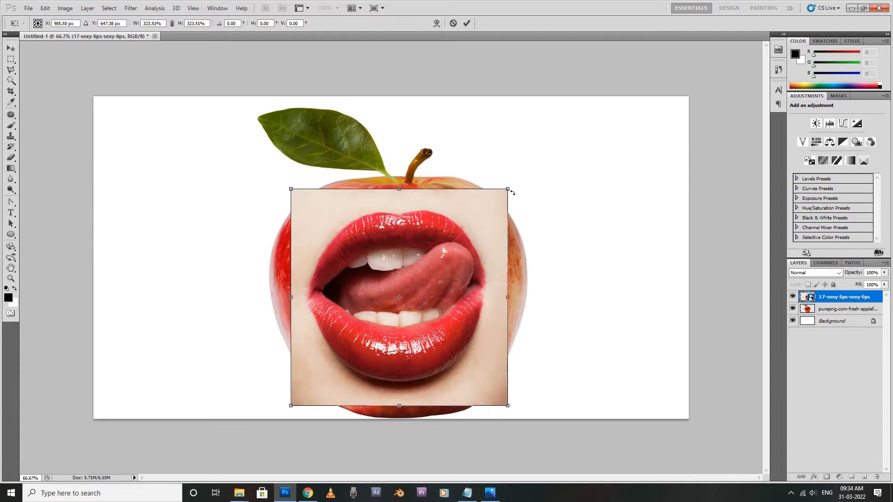
key("Return")
Rasterize the enlarged lips layer and hide it.
right_click(852, 299)
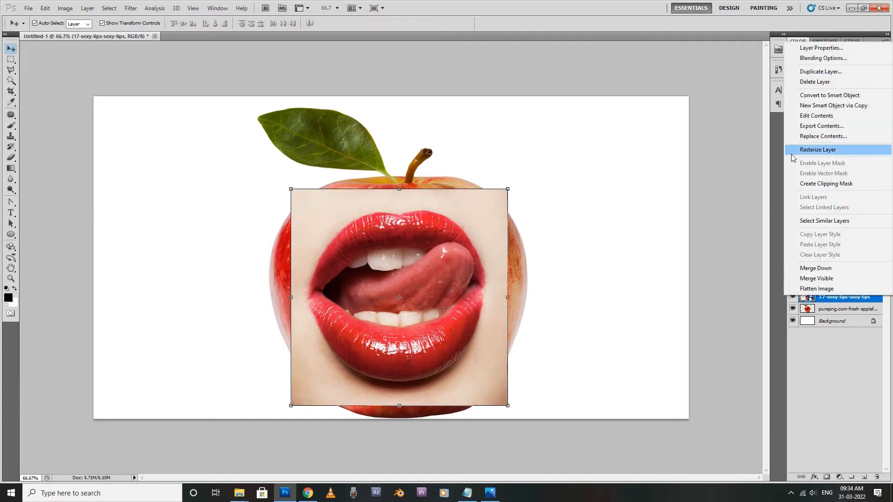
left_click(827, 150)
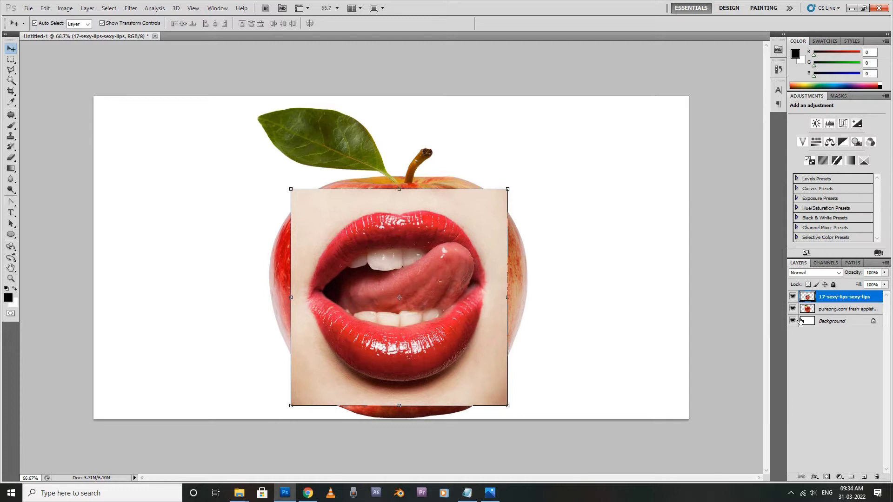
left_click(793, 299)
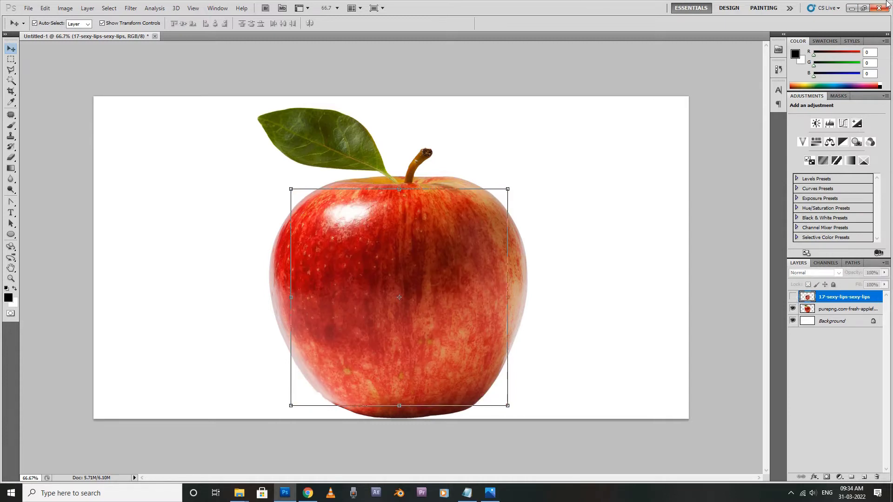
Review the finished apple-and-lips composite in layer mask.jpg, then return to the Photoshop document.
left_click(849, 8)
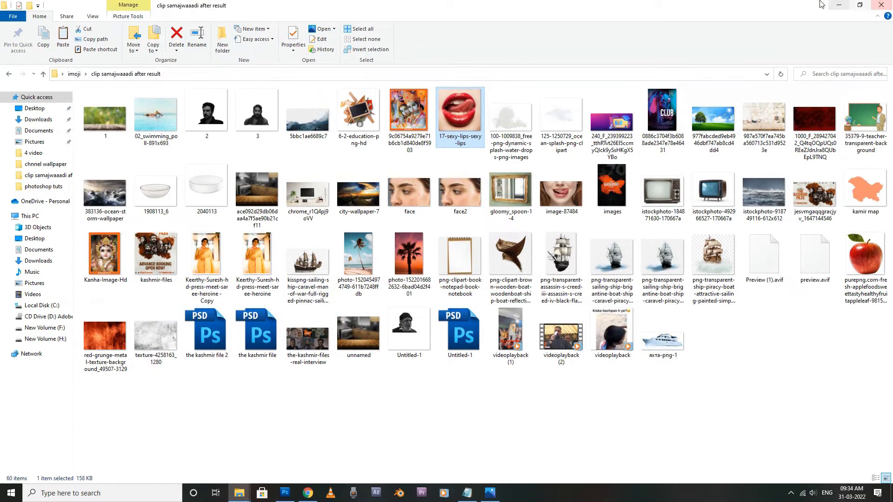
left_click(839, 6)
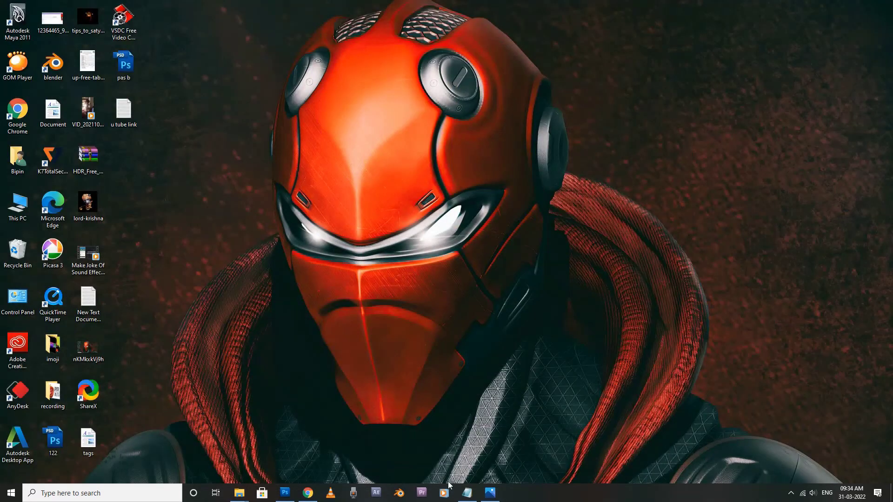
left_click(490, 493)
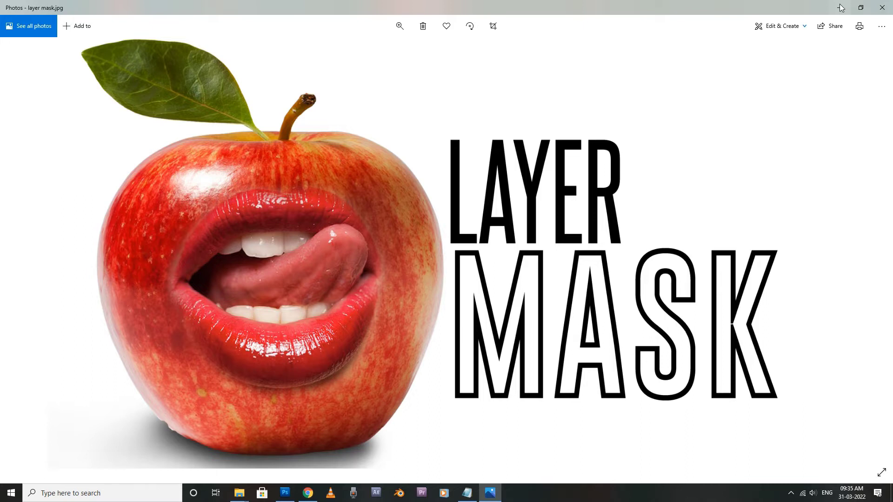
left_click(840, 8)
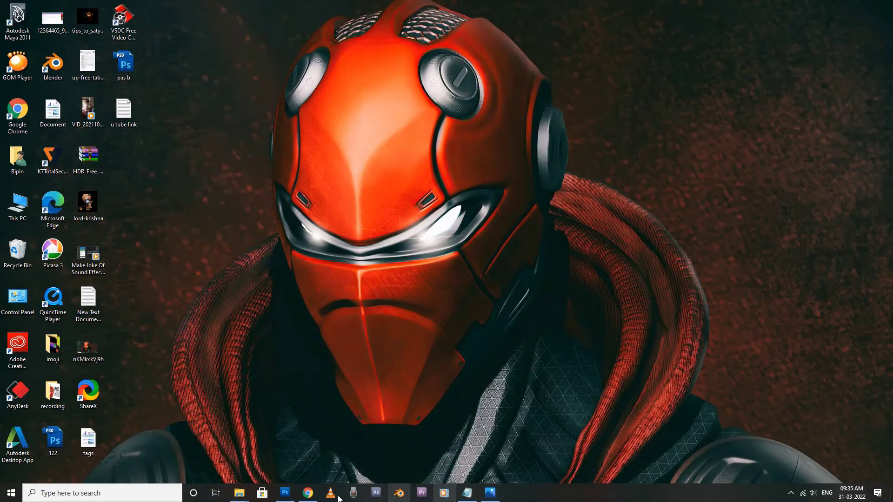
left_click(285, 492)
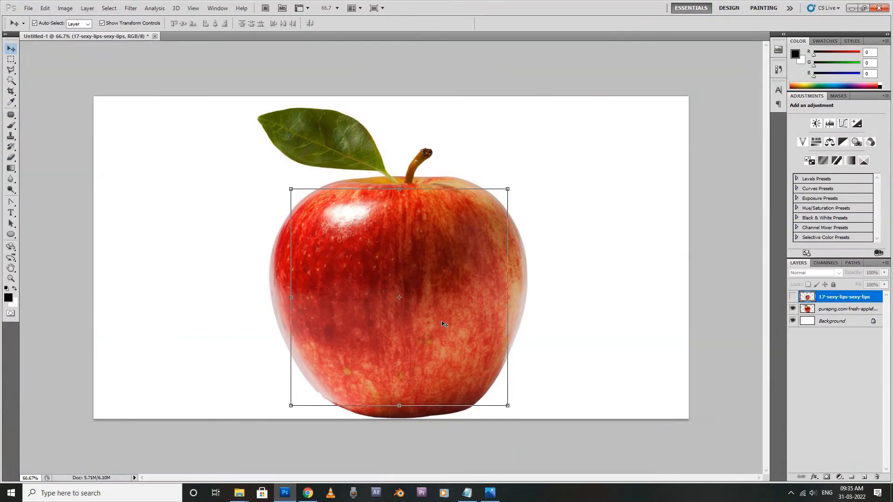
Show the 17-sexy-lips-sexy-lips layer, then duplicate it and hide the copy, keeping the original layer active.
left_click(792, 297)
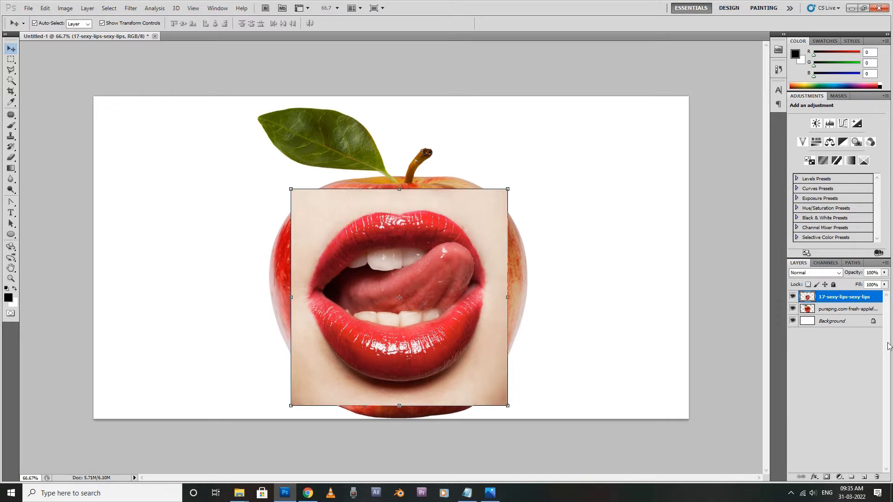
right_click(843, 299)
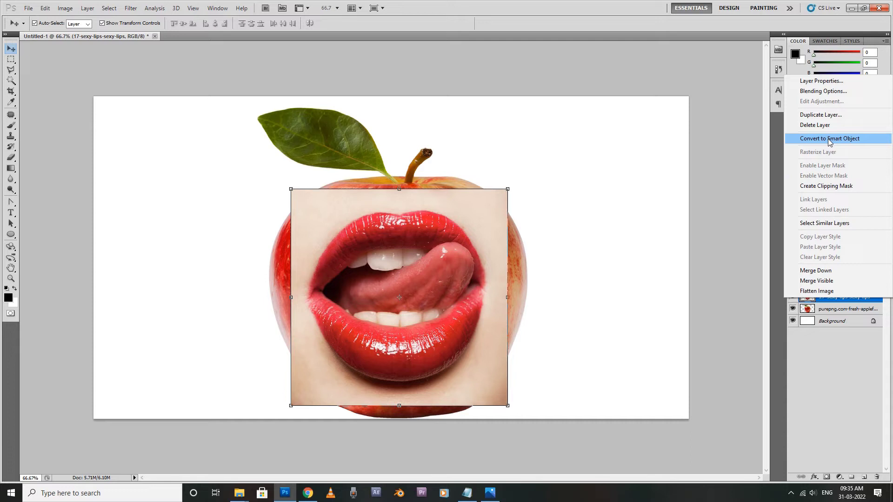
left_click(821, 116)
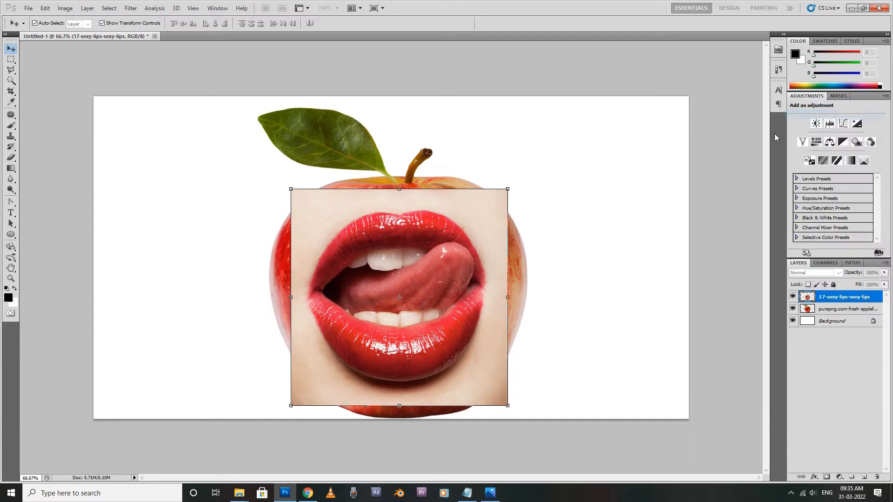
left_click(526, 152)
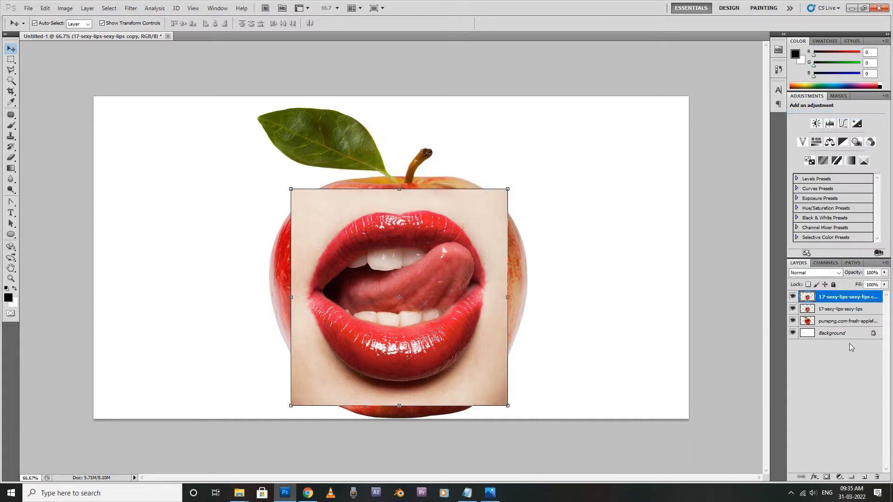
left_click(792, 297)
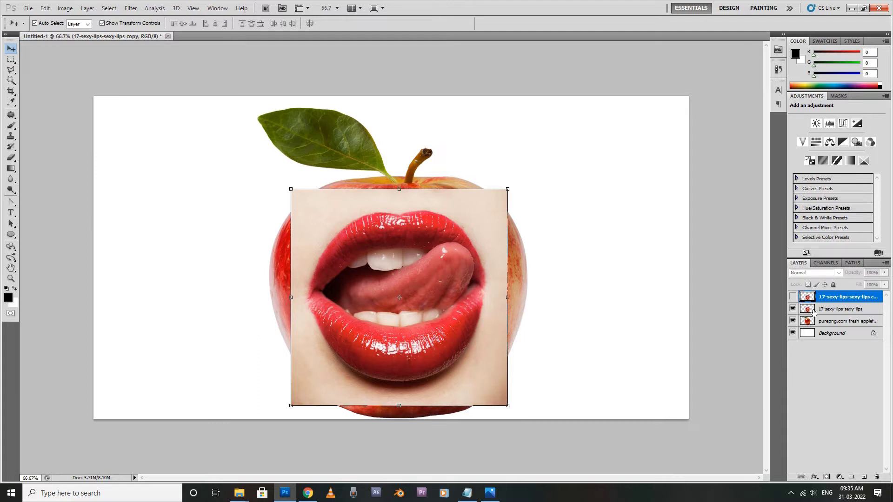
left_click(821, 310)
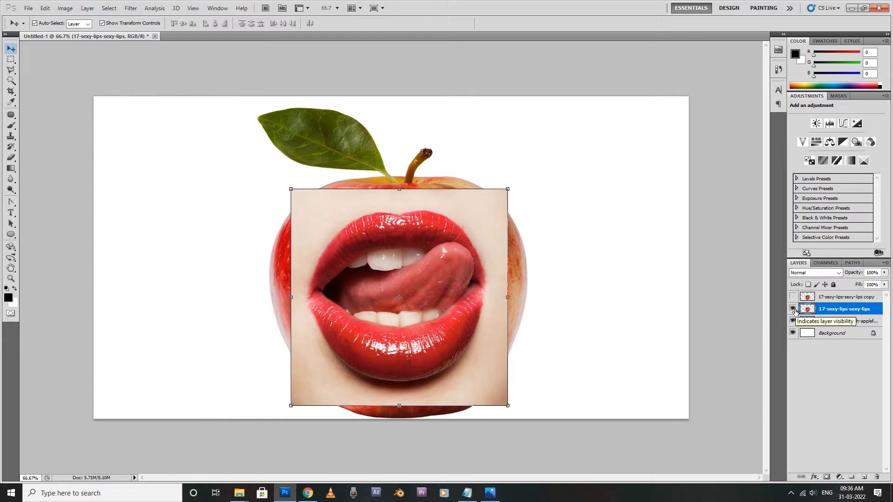
left_click(490, 493)
left_click(490, 493)
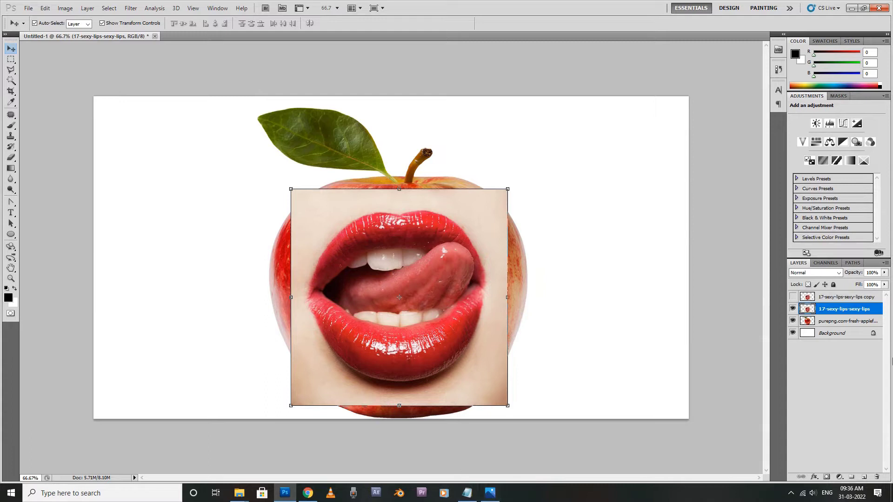
Erase the skin along the left side of the lips image with the Eraser at 100% opacity and a 125 brush size.
left_click(11, 157)
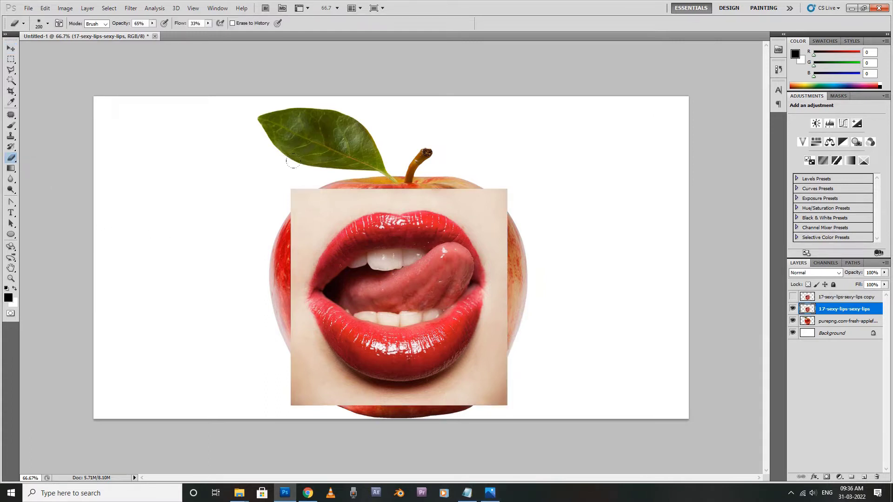
mouse_move(308, 181)
left_mouse_down()
mouse_move(313, 176)
mouse_move(277, 173)
left_mouse_up()
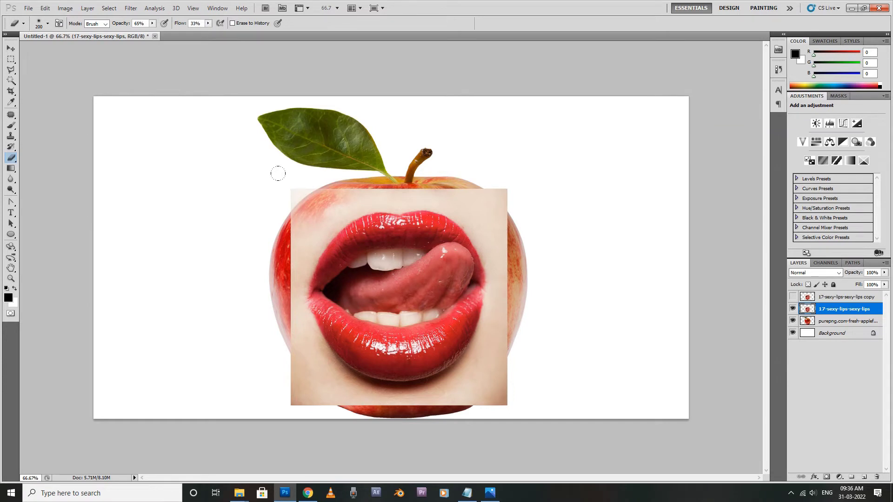
left_click(152, 23)
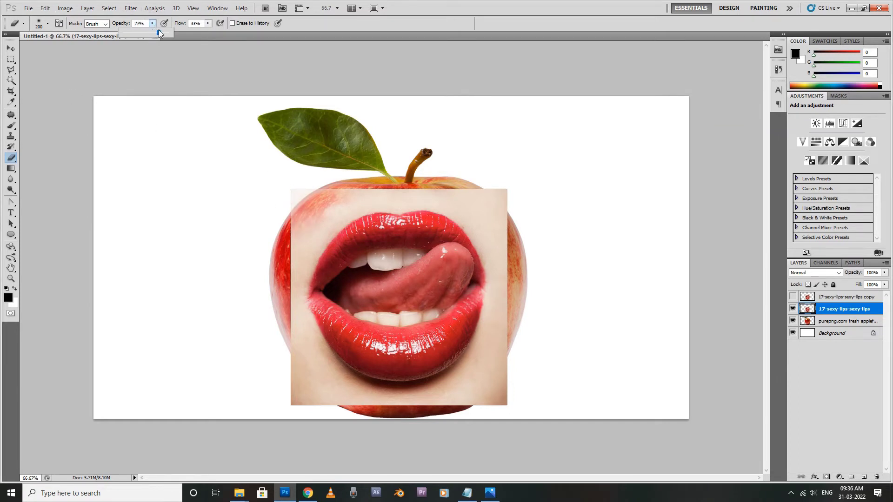
left_click(278, 147)
key("bracketleft")
key("bracketleft")
key("bracketleft")
mouse_move(315, 180)
left_mouse_down()
mouse_move(297, 212)
mouse_move(302, 196)
mouse_move(343, 196)
mouse_move(321, 222)
mouse_move(330, 207)
mouse_move(285, 231)
mouse_move(298, 261)
mouse_move(291, 297)
mouse_move(279, 286)
mouse_move(316, 361)
mouse_move(294, 372)
mouse_move(247, 341)
left_mouse_up()
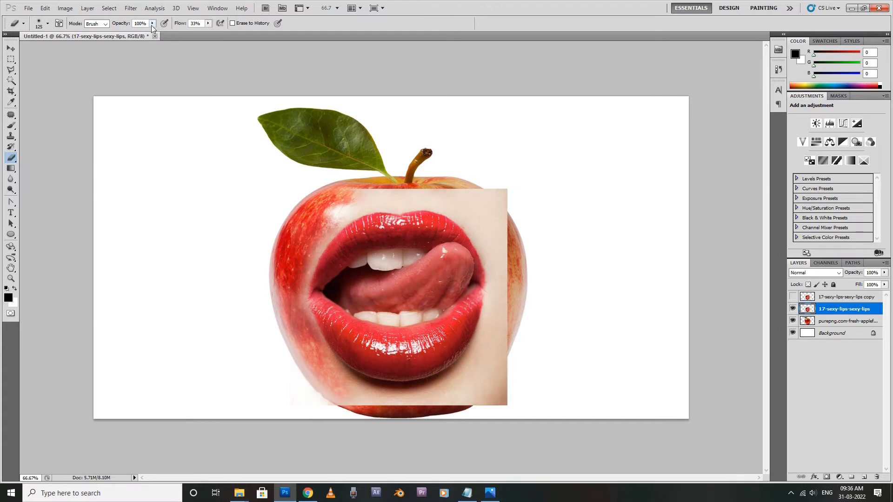
Erase the remaining skin below, right of and above the mouth so that the apple shows around the lips.
mouse_move(288, 324)
left_mouse_down()
mouse_move(310, 354)
mouse_move(305, 417)
mouse_move(362, 414)
mouse_move(322, 390)
mouse_move(340, 406)
mouse_move(337, 396)
mouse_move(358, 405)
mouse_move(336, 380)
mouse_move(388, 391)
mouse_move(407, 408)
mouse_move(404, 401)
mouse_move(426, 403)
mouse_move(370, 392)
mouse_move(447, 401)
mouse_move(357, 389)
mouse_move(501, 400)
mouse_move(494, 357)
mouse_move(466, 382)
mouse_move(491, 352)
mouse_move(488, 362)
mouse_move(471, 380)
mouse_move(501, 329)
mouse_move(457, 390)
mouse_move(484, 348)
mouse_move(437, 384)
left_mouse_up()
mouse_move(504, 289)
left_mouse_down()
mouse_move(502, 323)
mouse_move(488, 280)
mouse_move(490, 325)
mouse_move(492, 304)
mouse_move(483, 337)
mouse_move(483, 300)
mouse_move(478, 349)
mouse_move(479, 322)
mouse_move(461, 370)
left_mouse_up()
mouse_move(478, 339)
left_mouse_down()
mouse_move(470, 357)
mouse_move(483, 328)
left_mouse_up()
mouse_move(505, 217)
left_mouse_down()
mouse_move(499, 247)
mouse_move(492, 233)
mouse_move(512, 284)
mouse_move(471, 208)
mouse_move(500, 276)
mouse_move(500, 313)
mouse_move(462, 146)
mouse_move(506, 201)
mouse_move(462, 185)
mouse_move(454, 199)
mouse_move(443, 187)
mouse_move(457, 183)
mouse_move(432, 184)
mouse_move(477, 229)
mouse_move(486, 326)
left_mouse_up()
mouse_move(456, 196)
left_mouse_down()
mouse_move(373, 183)
mouse_move(384, 175)
mouse_move(347, 189)
mouse_move(344, 176)
mouse_move(405, 171)
mouse_move(431, 186)
mouse_move(362, 178)
mouse_move(399, 187)
mouse_move(366, 179)
mouse_move(389, 187)
mouse_move(329, 185)
mouse_move(307, 213)
mouse_move(319, 217)
mouse_move(287, 279)
mouse_move(282, 307)
mouse_move(310, 309)
left_mouse_up()
mouse_move(462, 203)
left_mouse_down()
mouse_move(466, 230)
mouse_move(468, 215)
left_mouse_up()
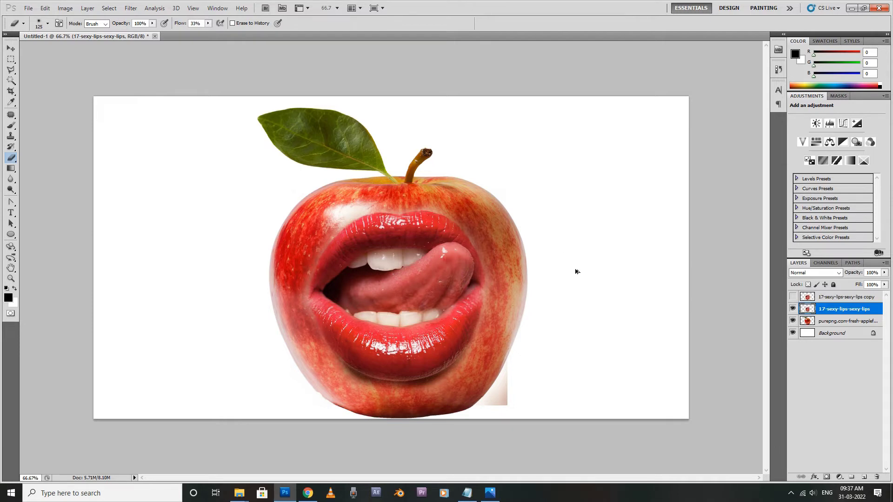
key("alt+z")
key("alt+z")
key("alt+z")
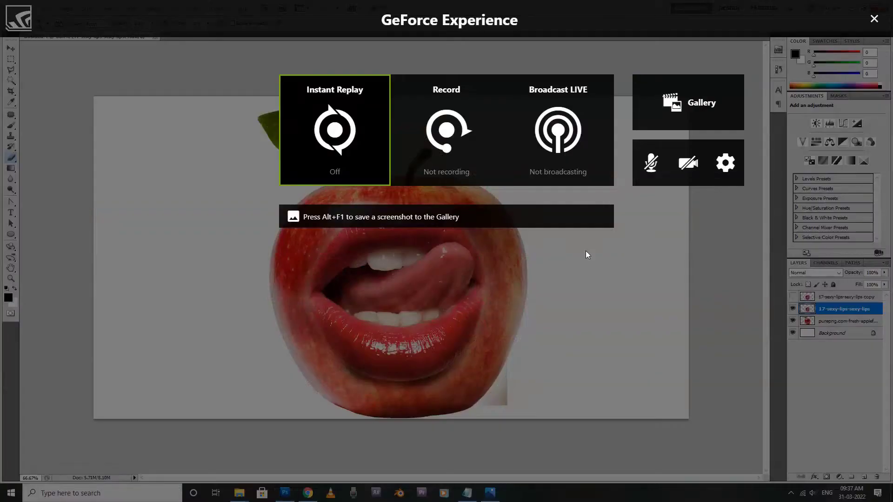
key("alt+z")
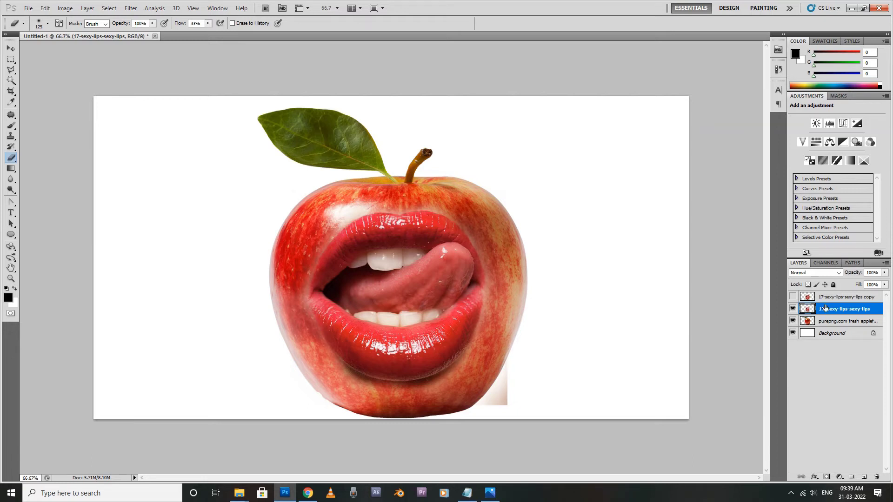
Hide and delete the erased 17-sexy-lips-sexy-lips layer, making its untouched copy visible.
left_click(792, 308)
left_click(793, 297)
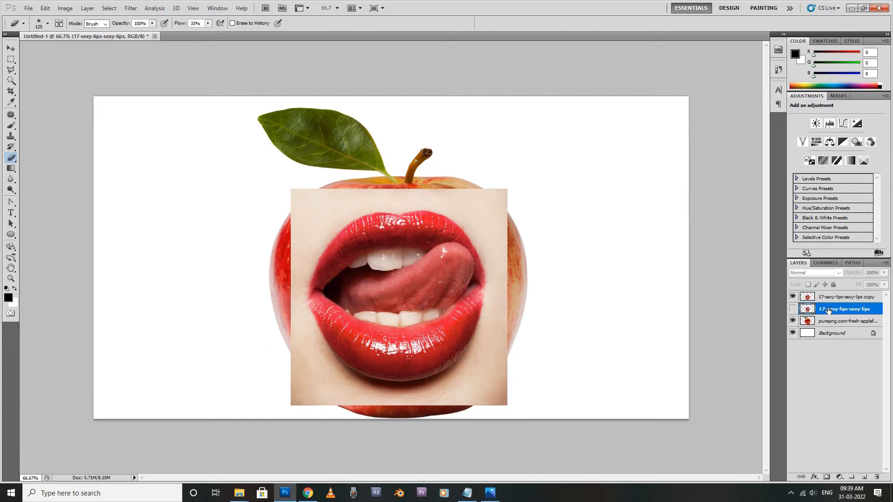
left_click(876, 477)
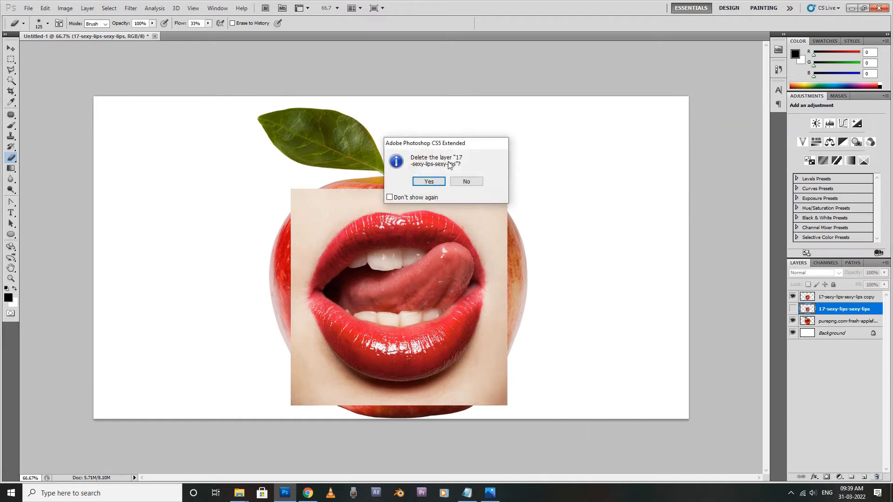
left_click(445, 182)
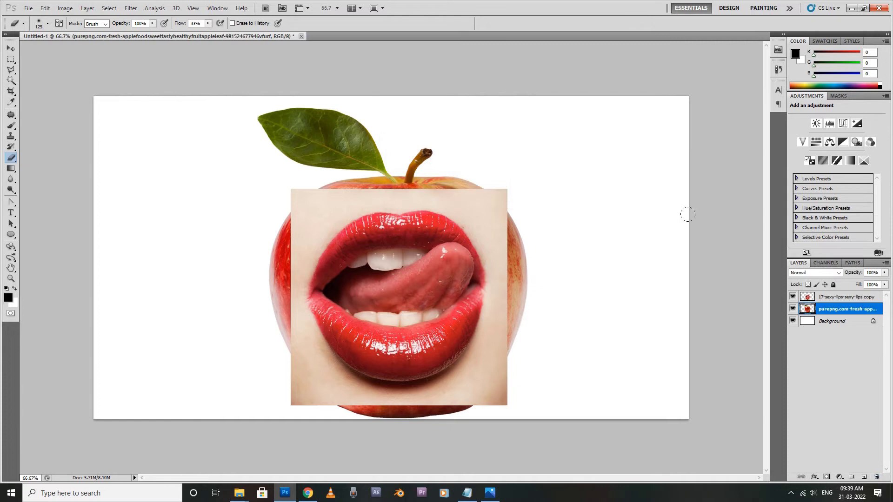
Rename the 17-sexy-lips-sexy-lips copy layer as lips.
left_click(830, 300)
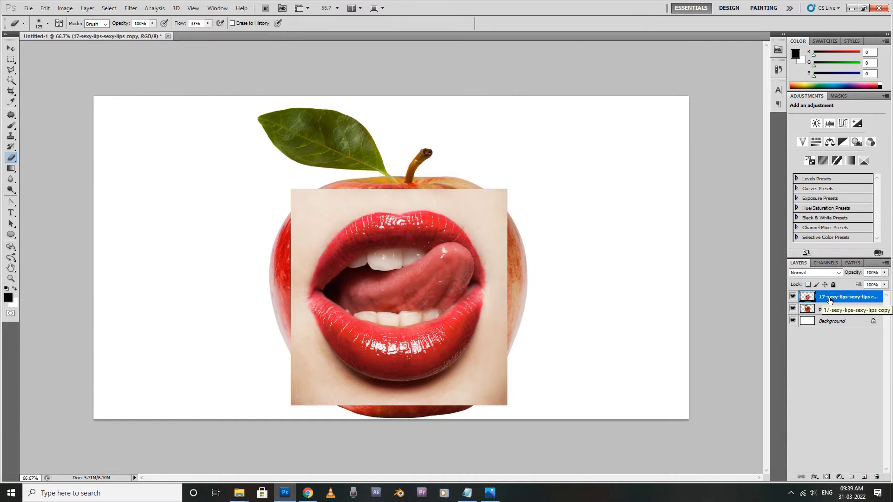
double_click(830, 299)
key("BackSpace")
type("lips")
key("Return")
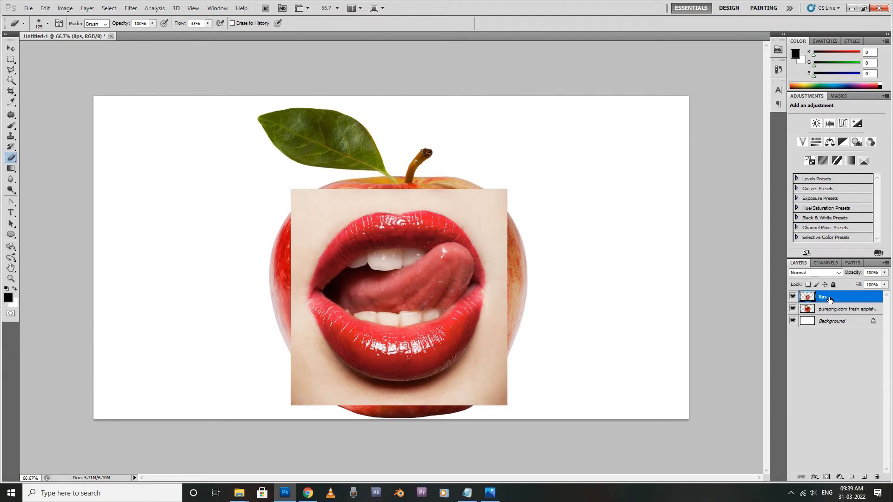
Add a layer mask to the lips layer.
left_click(839, 477)
left_click(794, 449)
left_click(827, 477)
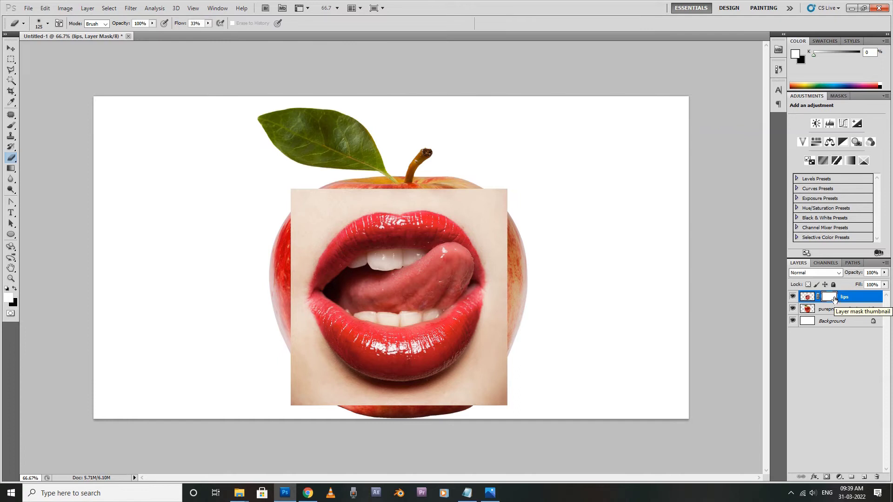
Paint black on the lips layer mask with the Brush tool to hide the outer skin area all around the mouth.
left_click(15, 289)
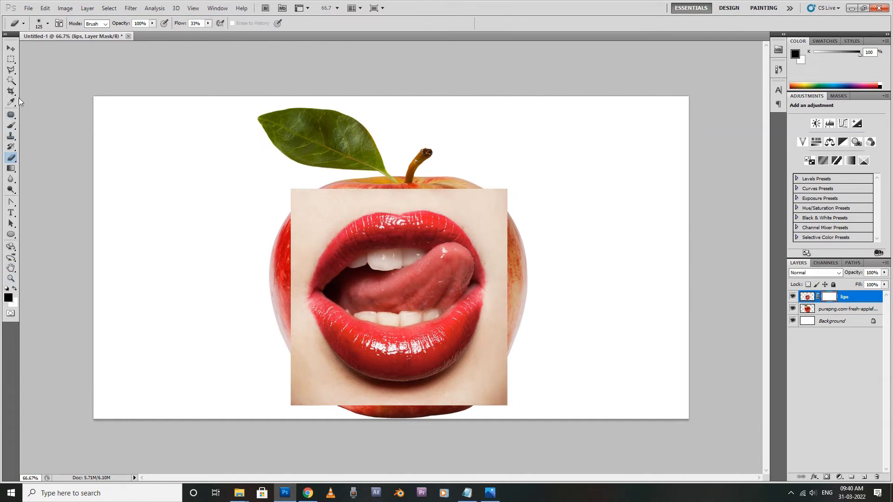
left_click(12, 125)
mouse_move(335, 174)
left_mouse_down()
mouse_move(290, 201)
mouse_move(301, 180)
left_mouse_up()
mouse_move(263, 231)
left_mouse_down()
mouse_move(299, 186)
mouse_move(279, 244)
mouse_move(319, 183)
mouse_move(345, 172)
mouse_move(303, 183)
mouse_move(405, 186)
left_mouse_up()
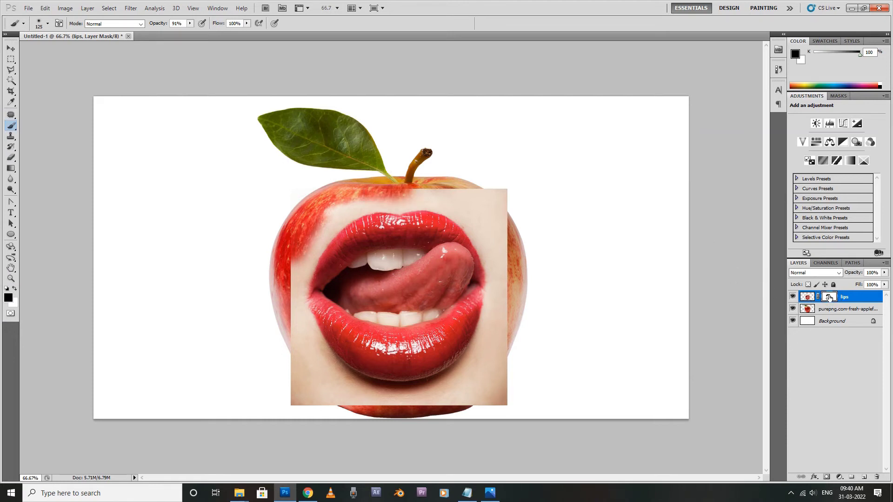
left_click_drag(368, 198, 484, 199)
mouse_move(420, 173)
left_mouse_down()
mouse_move(466, 167)
mouse_move(505, 197)
mouse_move(464, 171)
mouse_move(513, 223)
mouse_move(454, 176)
mouse_move(498, 231)
mouse_move(474, 193)
mouse_move(513, 231)
mouse_move(452, 188)
mouse_move(500, 219)
mouse_move(462, 185)
mouse_move(506, 230)
mouse_move(476, 209)
mouse_move(506, 232)
mouse_move(499, 231)
mouse_move(518, 284)
mouse_move(493, 233)
mouse_move(511, 329)
mouse_move(506, 320)
mouse_move(499, 381)
mouse_move(504, 356)
mouse_move(518, 348)
mouse_move(501, 373)
mouse_move(502, 335)
mouse_move(449, 410)
mouse_move(479, 355)
mouse_move(460, 401)
mouse_move(472, 392)
mouse_move(410, 413)
mouse_move(389, 411)
mouse_move(404, 411)
mouse_move(392, 403)
mouse_move(433, 407)
mouse_move(332, 398)
mouse_move(380, 407)
mouse_move(355, 398)
left_mouse_up()
mouse_move(249, 290)
left_mouse_down()
mouse_move(284, 367)
mouse_move(245, 367)
left_mouse_up()
left_click_drag(316, 403, 326, 415)
mouse_move(279, 349)
left_mouse_down()
mouse_move(261, 255)
mouse_move(274, 310)
mouse_move(313, 371)
mouse_move(360, 397)
mouse_move(438, 392)
mouse_move(478, 376)
left_mouse_up()
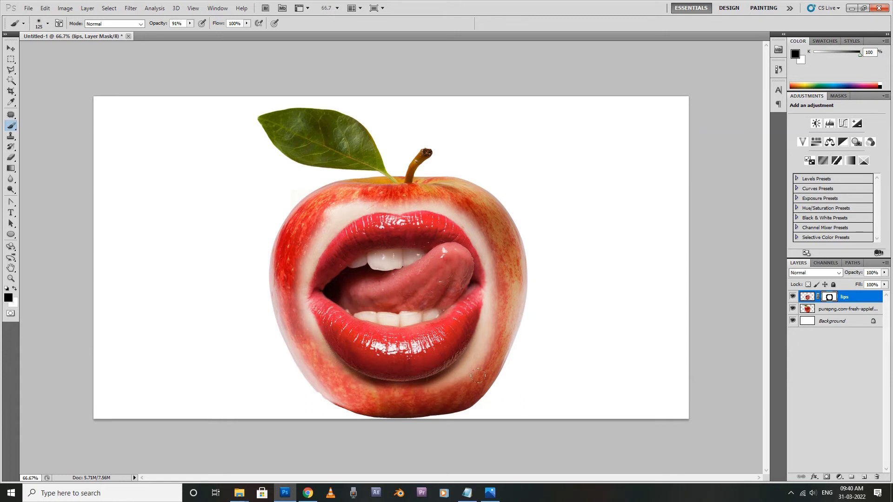
Continue masking with black close to the lip edges to remove the remaining light skin ring.
mouse_move(465, 203)
left_mouse_down()
mouse_move(471, 222)
mouse_move(483, 214)
left_mouse_up()
left_click_drag(343, 189, 310, 224)
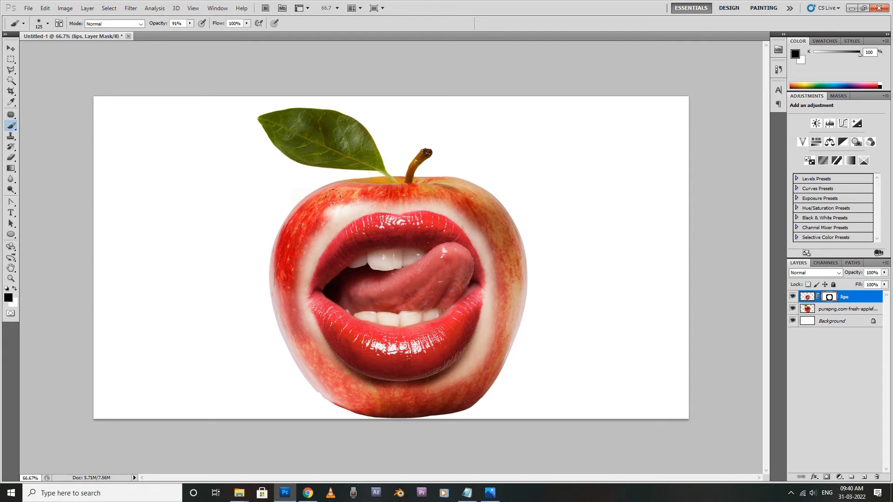
mouse_move(326, 195)
left_mouse_down()
mouse_move(326, 233)
mouse_move(304, 279)
left_mouse_up()
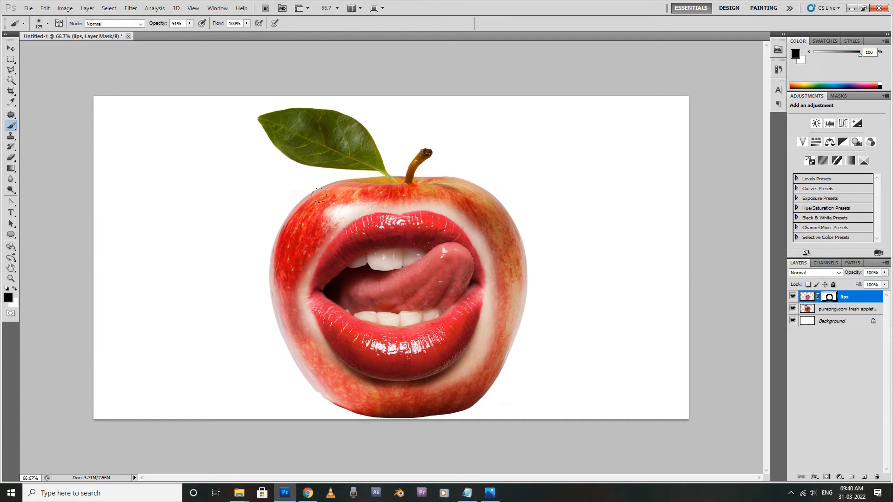
mouse_move(362, 205)
left_mouse_down()
mouse_move(431, 203)
mouse_move(447, 192)
mouse_move(490, 269)
left_mouse_up()
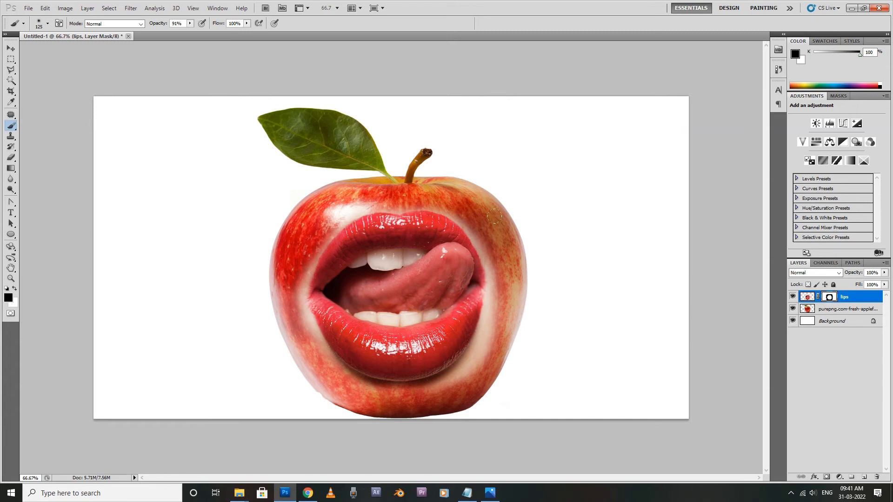
mouse_move(481, 213)
left_mouse_down()
mouse_move(494, 234)
mouse_move(498, 287)
mouse_move(462, 374)
mouse_move(473, 354)
mouse_move(432, 389)
mouse_move(378, 396)
mouse_move(319, 367)
mouse_move(284, 290)
mouse_move(282, 259)
mouse_move(292, 236)
mouse_move(336, 199)
mouse_move(464, 185)
mouse_move(489, 224)
mouse_move(476, 212)
mouse_move(489, 249)
mouse_move(486, 311)
mouse_move(491, 259)
mouse_move(460, 207)
mouse_move(479, 227)
mouse_move(511, 237)
left_mouse_up()
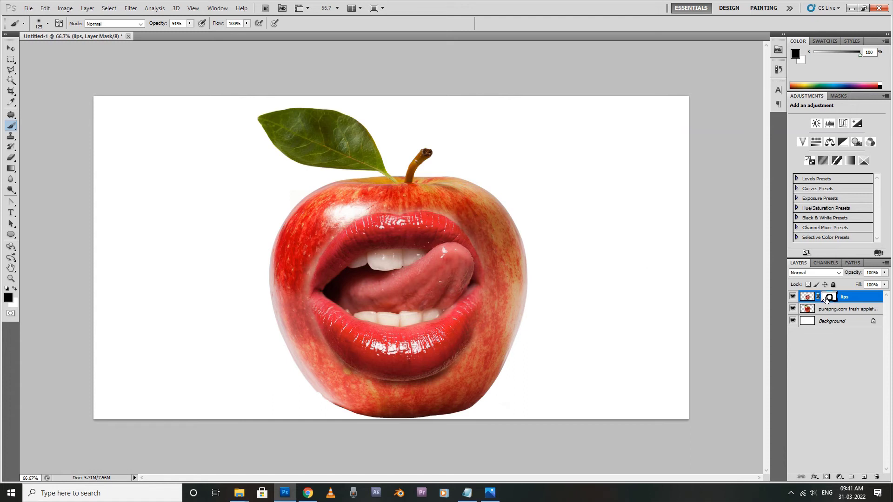
Paint white on the lips layer mask to bring back the hidden skin around the mouth.
left_click(14, 289)
mouse_move(340, 206)
left_mouse_down()
mouse_move(246, 243)
mouse_move(397, 251)
mouse_move(521, 204)
mouse_move(350, 295)
mouse_move(448, 261)
left_mouse_up()
left_click_drag(302, 298, 546, 295)
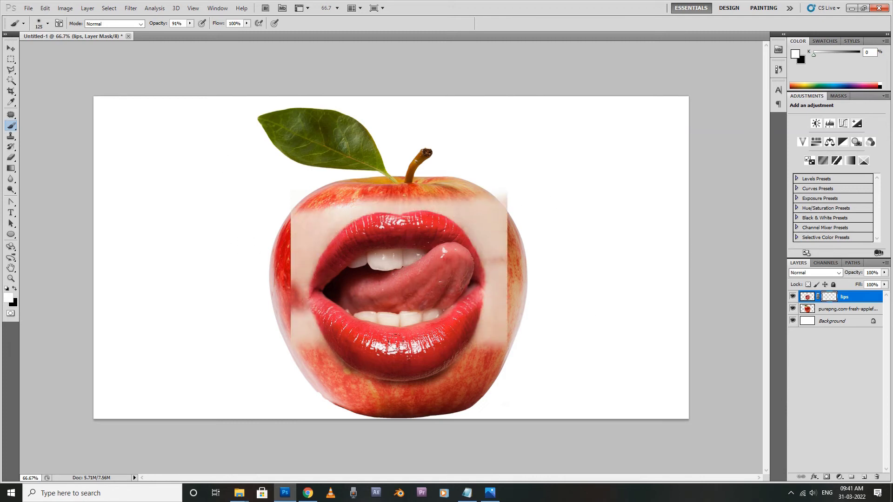
mouse_move(285, 295)
left_mouse_down()
mouse_move(316, 344)
mouse_move(470, 363)
mouse_move(294, 376)
mouse_move(377, 388)
mouse_move(447, 384)
mouse_move(258, 306)
mouse_move(346, 377)
mouse_move(306, 355)
mouse_move(305, 235)
mouse_move(296, 195)
mouse_move(286, 197)
mouse_move(431, 178)
left_mouse_up()
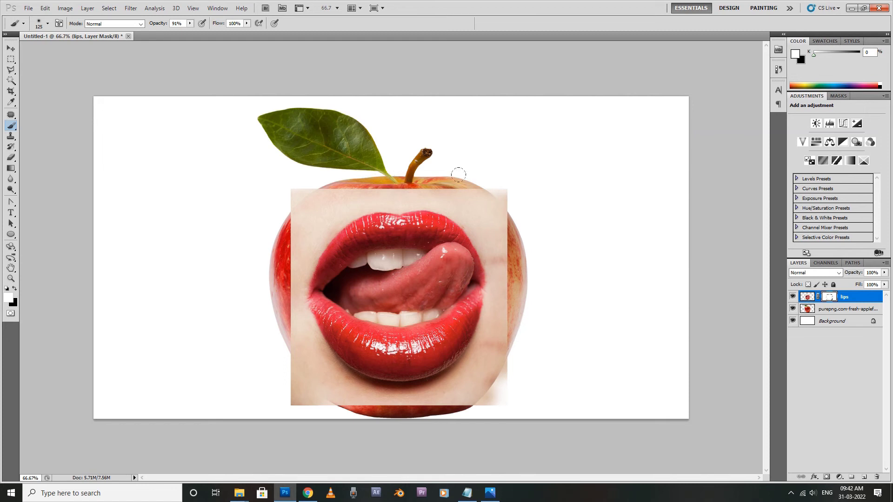
Switch the brush back to black and mask out all the skin around the lips up to the lip edges.
left_click(14, 288)
mouse_move(427, 181)
left_mouse_down()
mouse_move(468, 182)
mouse_move(353, 167)
mouse_move(498, 184)
mouse_move(476, 179)
mouse_move(519, 238)
mouse_move(465, 178)
mouse_move(500, 218)
mouse_move(462, 189)
mouse_move(499, 229)
mouse_move(471, 198)
mouse_move(505, 255)
mouse_move(503, 241)
mouse_move(511, 296)
mouse_move(503, 275)
mouse_move(499, 358)
mouse_move(499, 326)
mouse_move(477, 387)
mouse_move(496, 352)
mouse_move(450, 407)
mouse_move(492, 316)
mouse_move(466, 387)
mouse_move(493, 324)
mouse_move(459, 389)
mouse_move(475, 365)
mouse_move(443, 395)
mouse_move(410, 406)
mouse_move(437, 402)
mouse_move(369, 408)
mouse_move(384, 406)
mouse_move(284, 365)
mouse_move(371, 409)
left_mouse_up()
mouse_move(280, 368)
left_mouse_down()
mouse_move(293, 361)
mouse_move(279, 353)
mouse_move(275, 375)
left_mouse_up()
mouse_move(270, 283)
left_mouse_down()
mouse_move(277, 300)
mouse_move(280, 192)
mouse_move(294, 174)
mouse_move(290, 192)
mouse_move(362, 169)
mouse_move(299, 203)
mouse_move(327, 184)
mouse_move(298, 195)
mouse_move(310, 207)
mouse_move(327, 195)
mouse_move(294, 229)
mouse_move(298, 211)
mouse_move(286, 252)
mouse_move(303, 233)
mouse_move(274, 299)
mouse_move(298, 351)
mouse_move(373, 398)
mouse_move(363, 390)
mouse_move(419, 400)
mouse_move(471, 380)
mouse_move(436, 390)
mouse_move(474, 367)
mouse_move(501, 290)
mouse_move(498, 295)
mouse_move(462, 211)
mouse_move(478, 239)
mouse_move(468, 203)
mouse_move(458, 193)
mouse_move(453, 201)
mouse_move(351, 175)
mouse_move(377, 178)
mouse_move(391, 188)
mouse_move(314, 181)
mouse_move(389, 187)
mouse_move(360, 185)
left_mouse_up()
mouse_move(303, 230)
left_mouse_down()
mouse_move(303, 297)
mouse_move(328, 354)
left_mouse_up()
left_click_drag(499, 283, 458, 370)
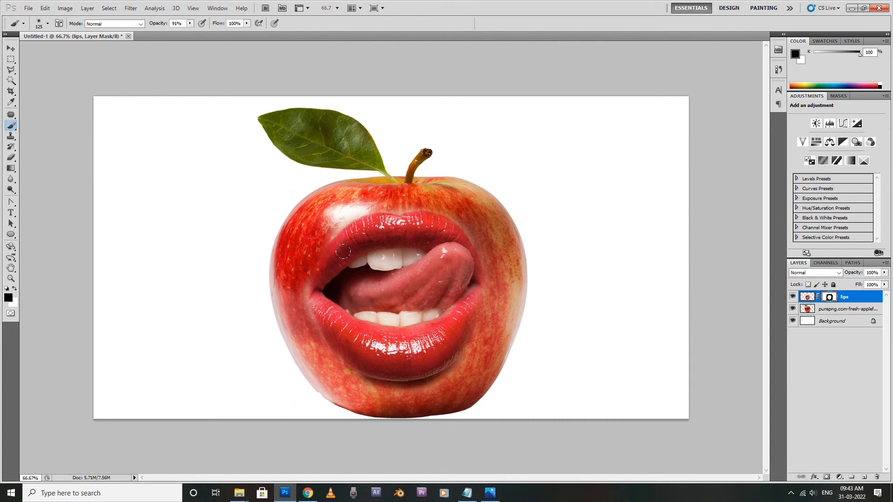
left_click_drag(442, 190, 466, 210)
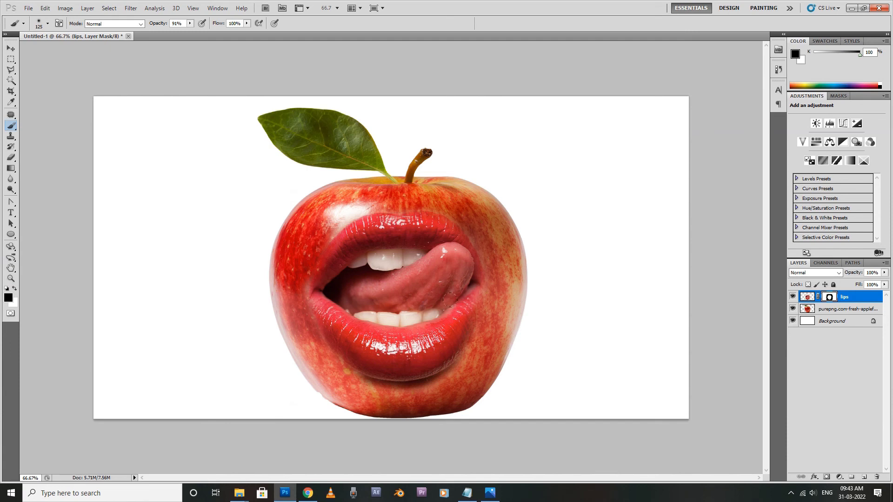
Paint white on the mask over the upper lip to restore its faded edge.
left_click(15, 289)
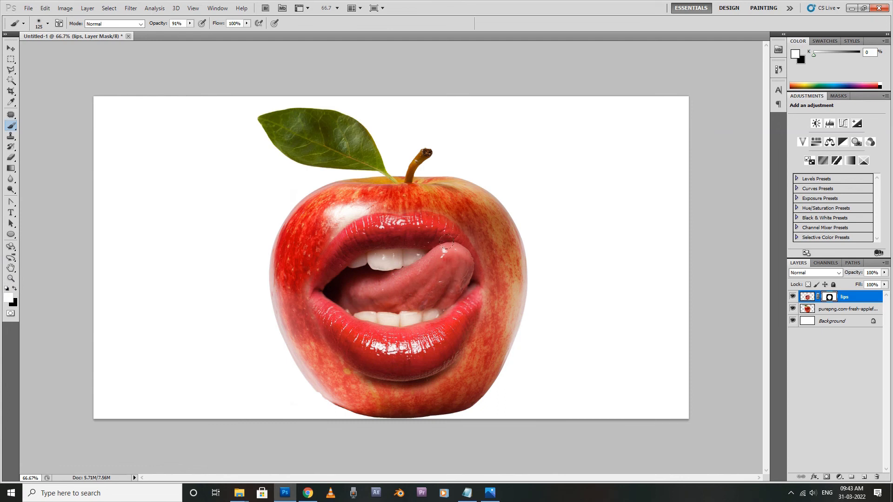
left_click_drag(433, 230, 388, 225)
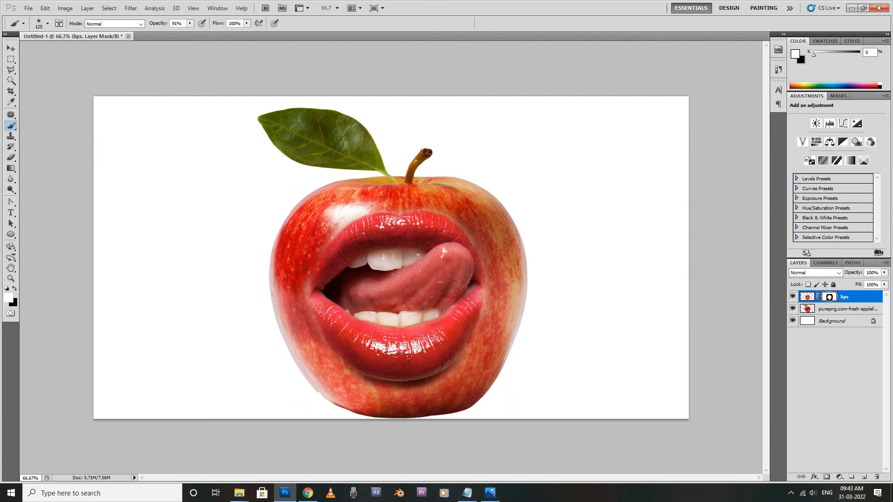
left_click_drag(399, 251, 386, 241)
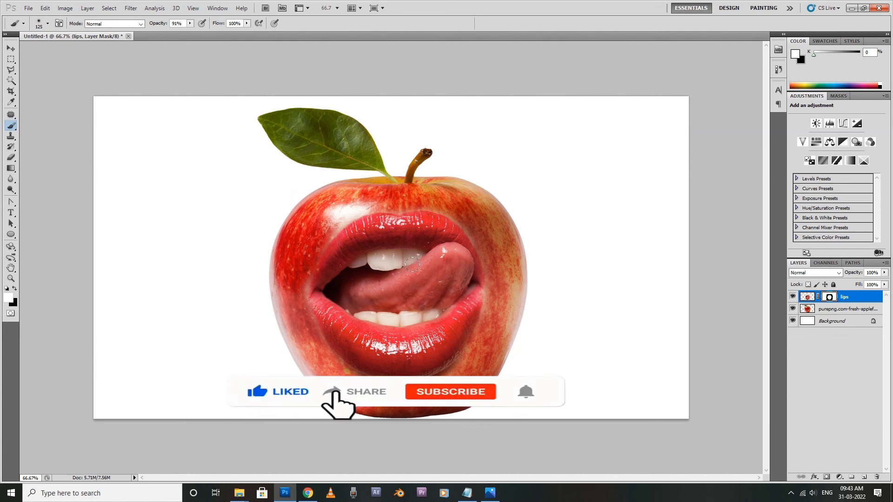
Load the lips layer mask as a selection.
left_click(830, 296, "ctrl")
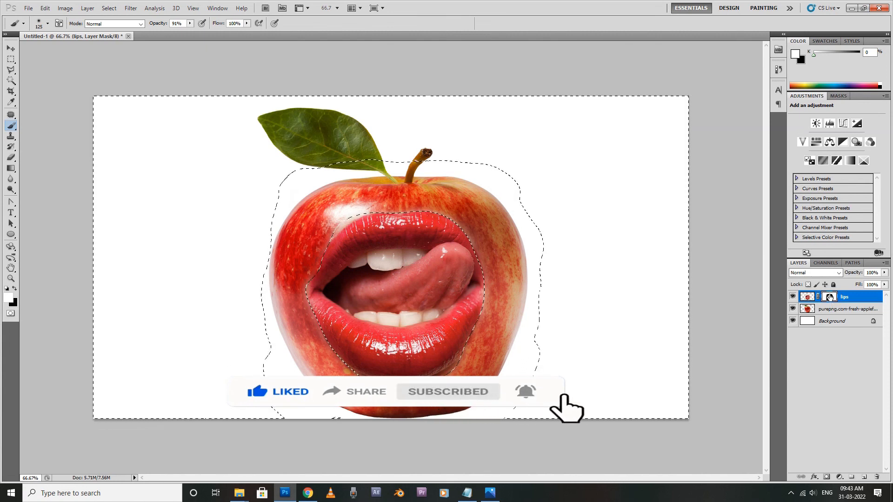
Clear the selection and display the lips layer mask alone on the canvas before returning to the layer's normal image view.
key("ctrl+d")
left_click(830, 296, "alt")
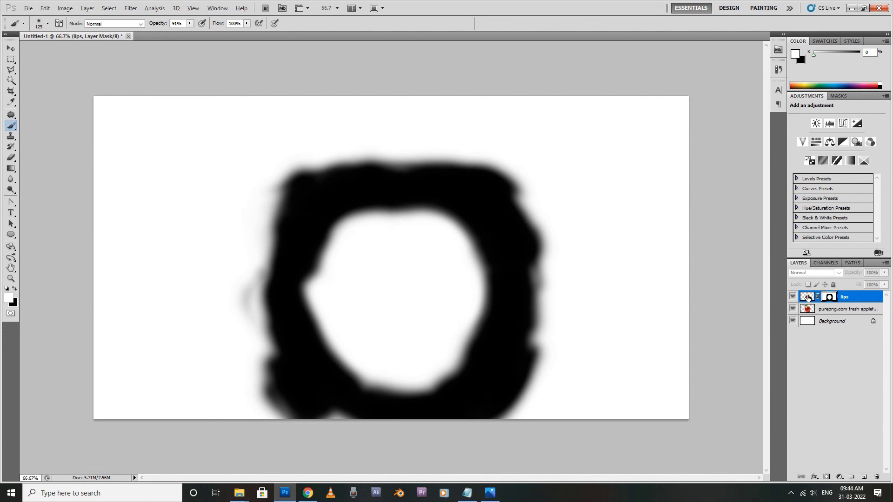
left_click(808, 298)
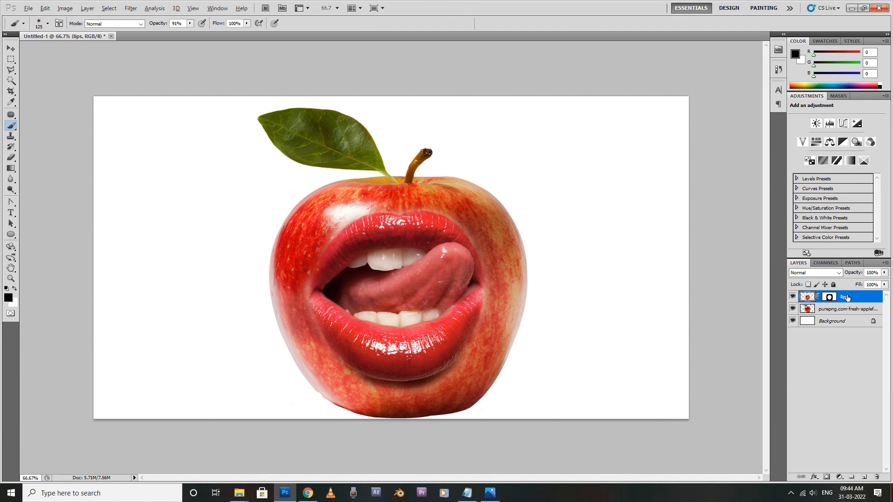
Disable the lips layer mask to compare the unmasked image with the blend, and enable the mask again.
right_click(830, 297)
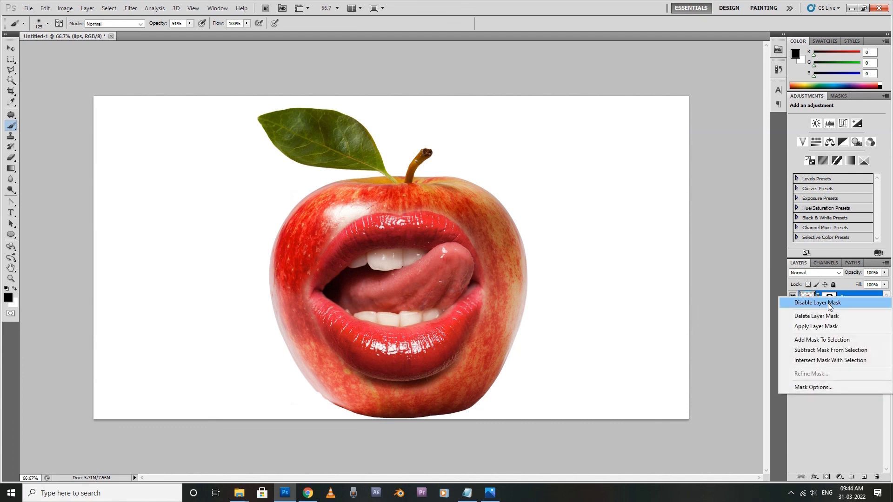
left_click(828, 303)
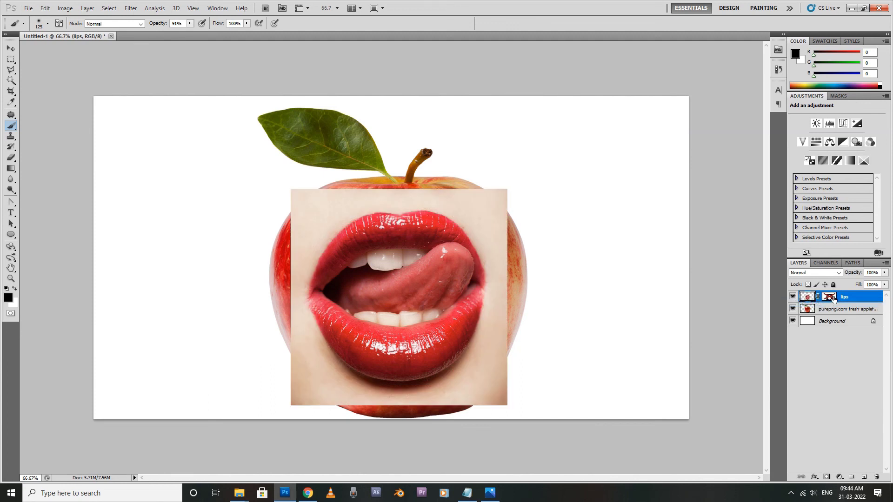
right_click(833, 298)
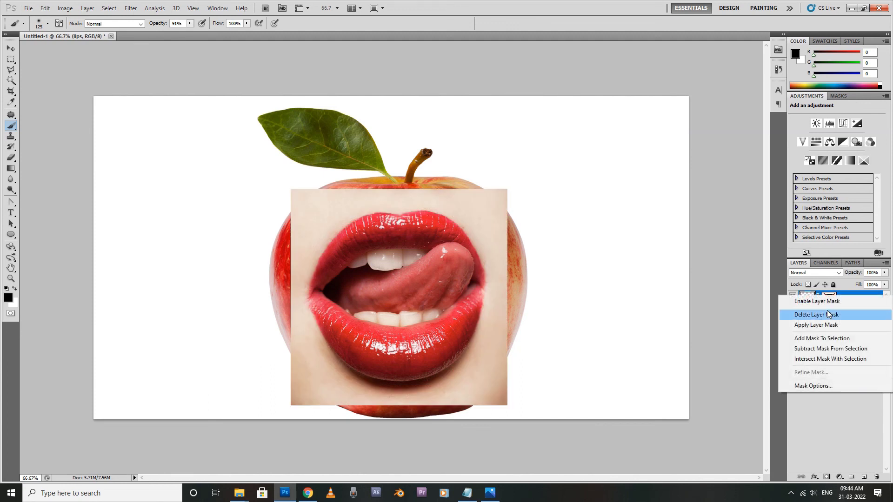
left_click(823, 302)
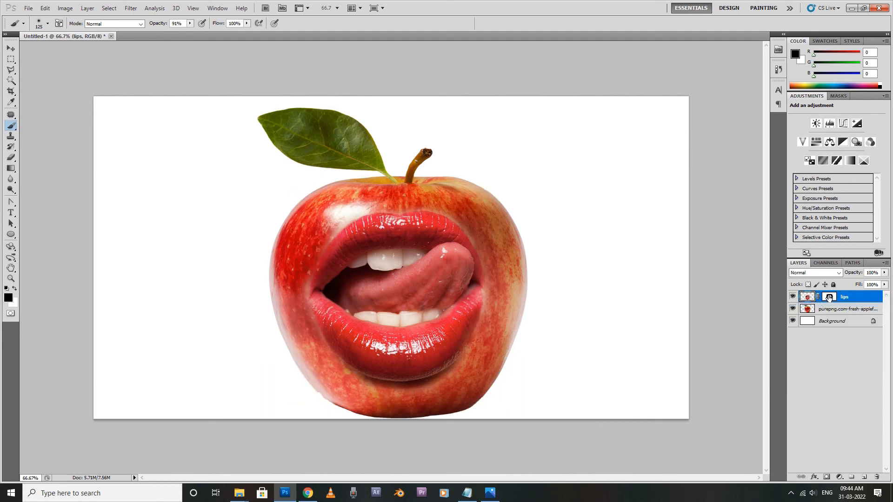